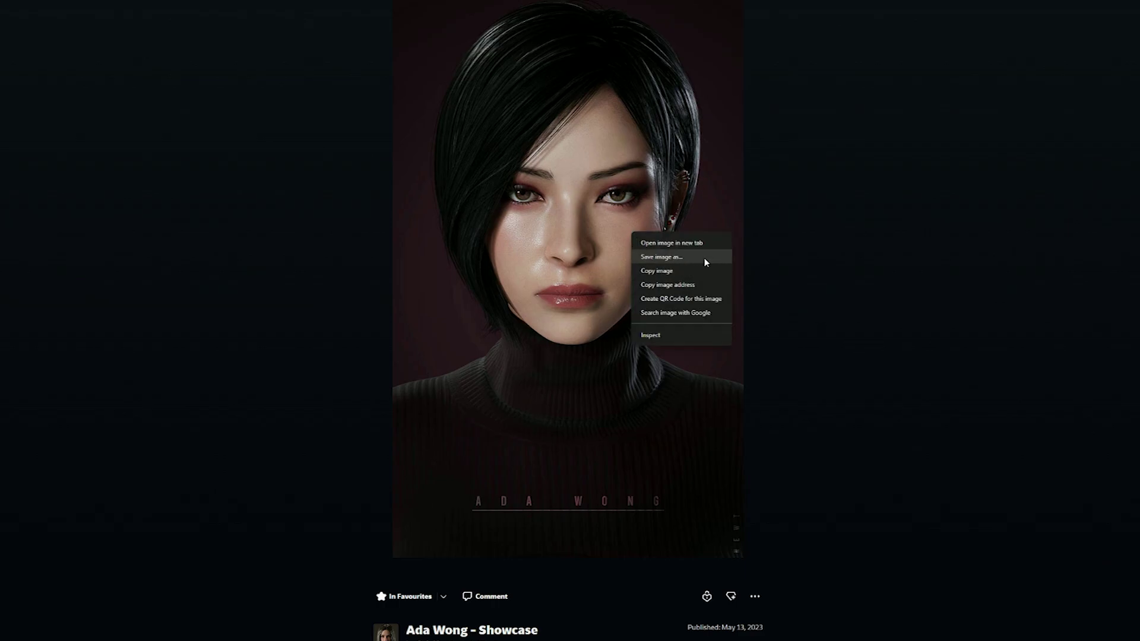
Step: Start saving the Ada Wong Showcase image and bring up the Desktop's new-folder menu
left_click(705, 258)
right_click(275, 466)
Step: Create a Desktop folder named Ada and open it as the save destination
mouse_move(323, 570)
left_click(445, 585)
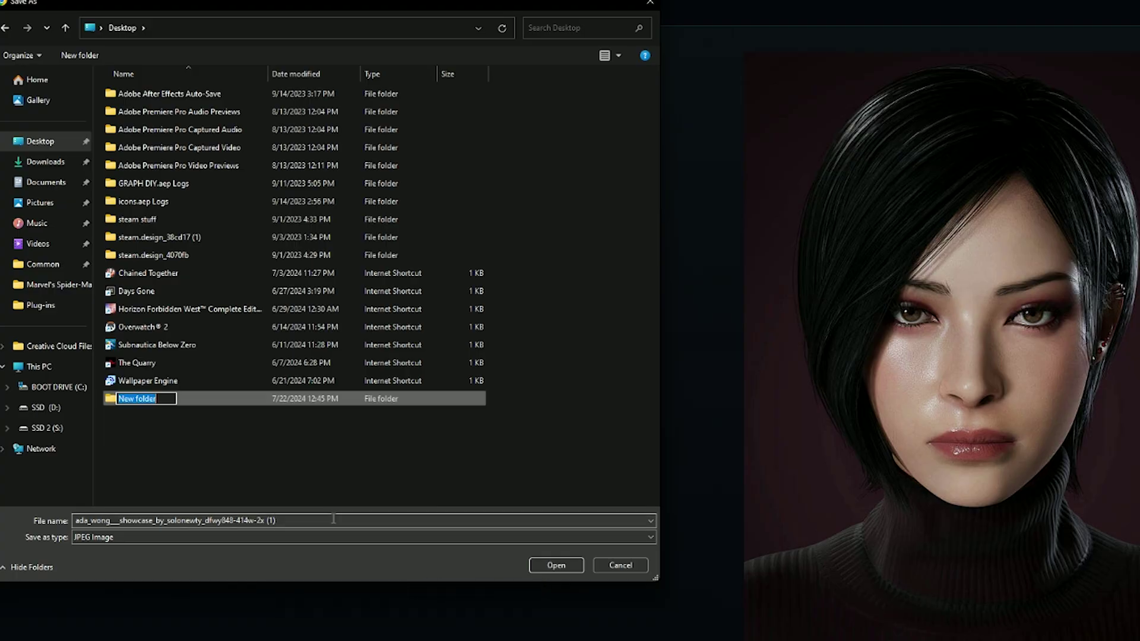
left_click(270, 477)
double_click(146, 400)
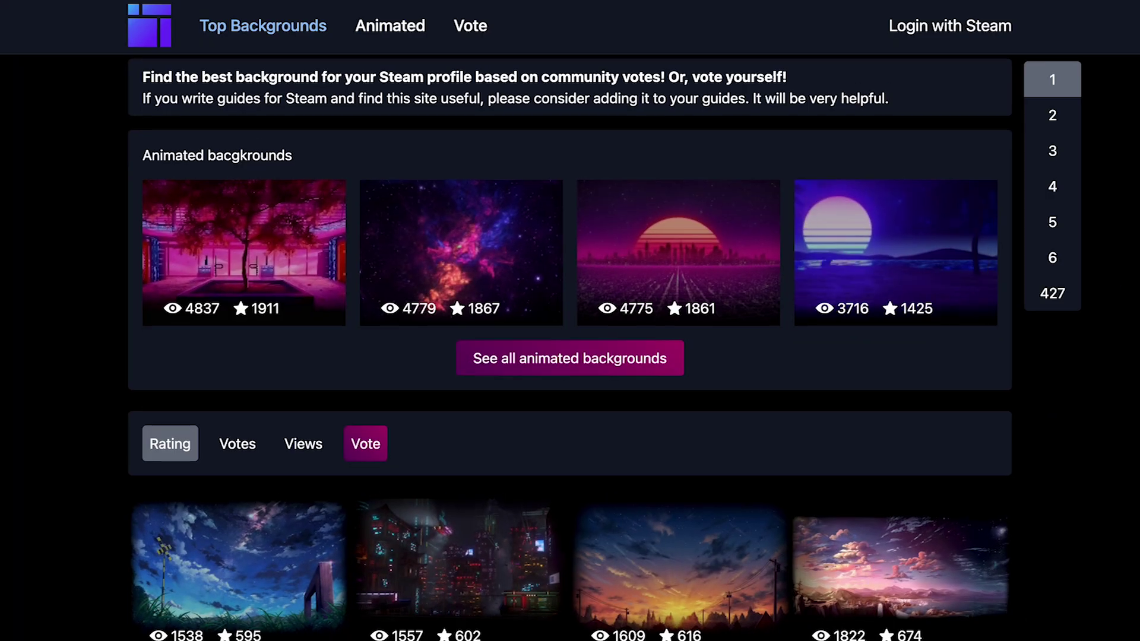
Step: Find Your Apartment in Top Backgrounds, crop it and download the showcase ZIP
scroll(570, 356, "down", 2)
scroll(570, 356, "down", 3)
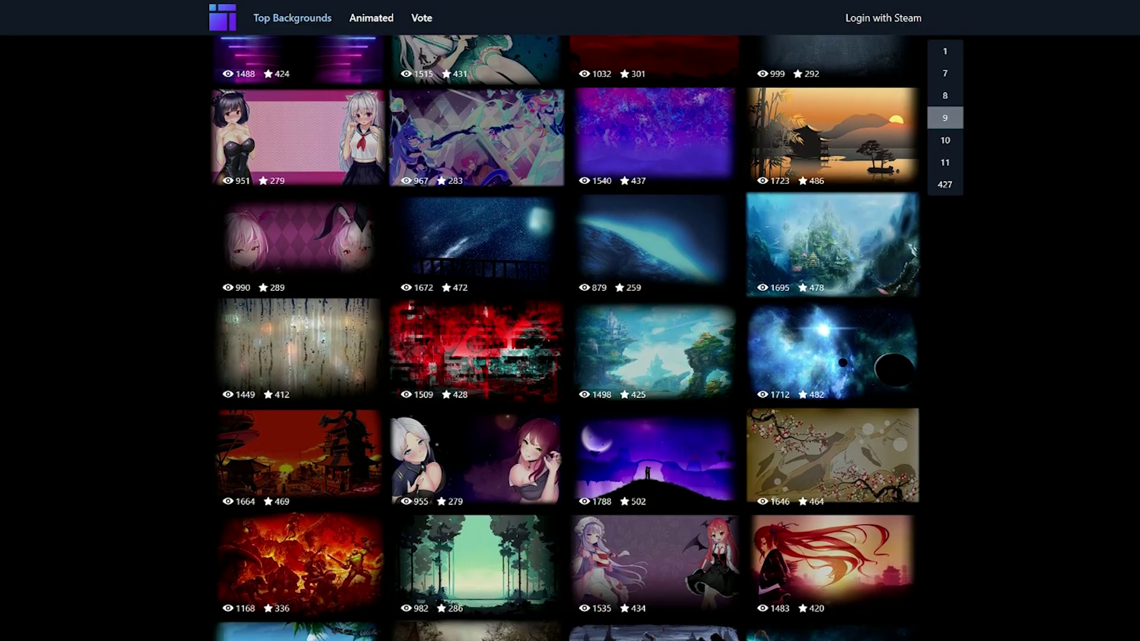
scroll(565, 338, "down", 4)
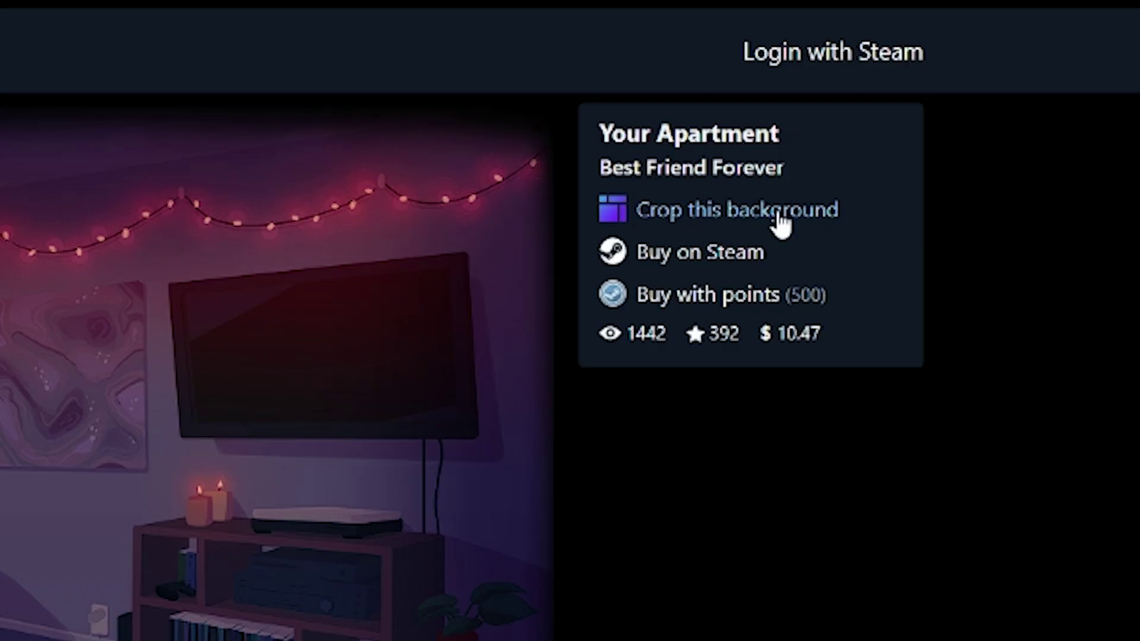
left_click(779, 215)
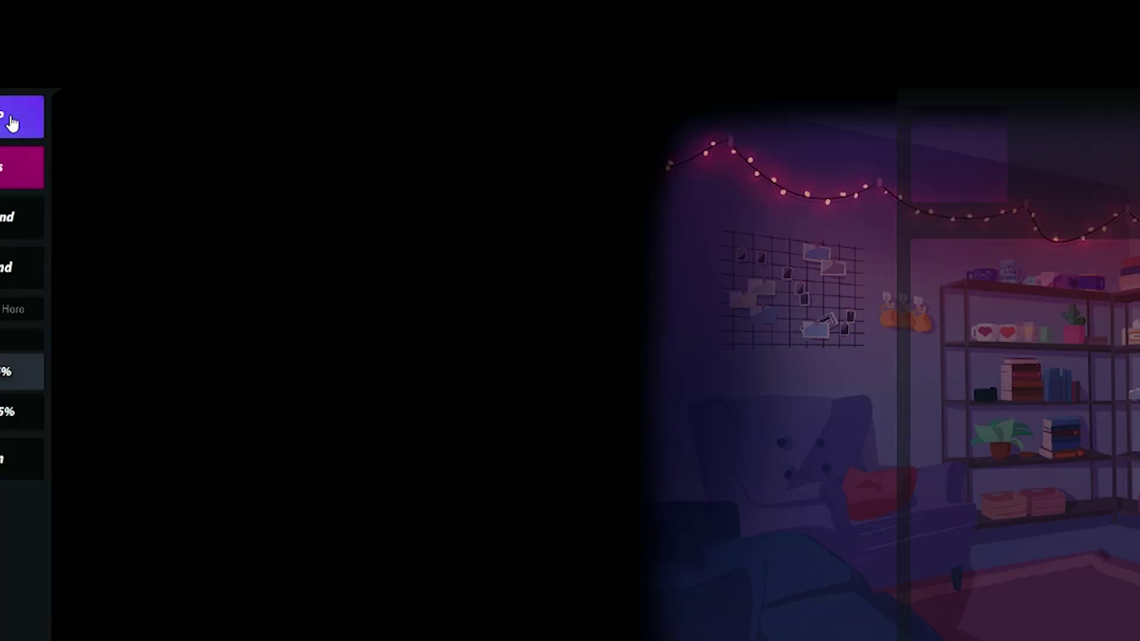
left_click(356, 69)
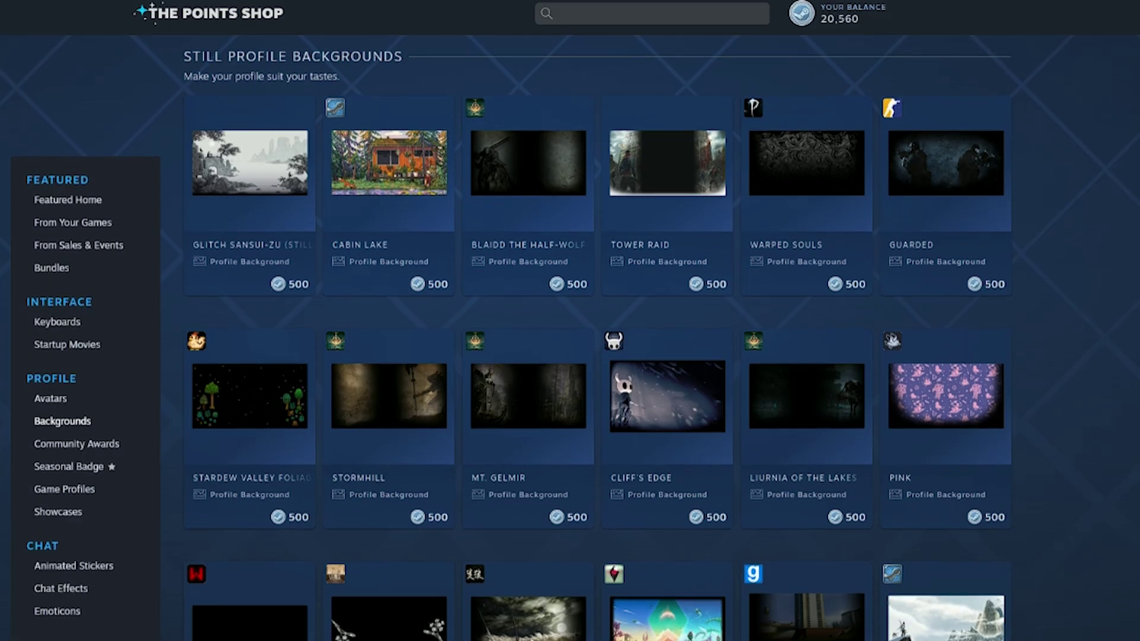
scroll(594, 356, "down", 1)
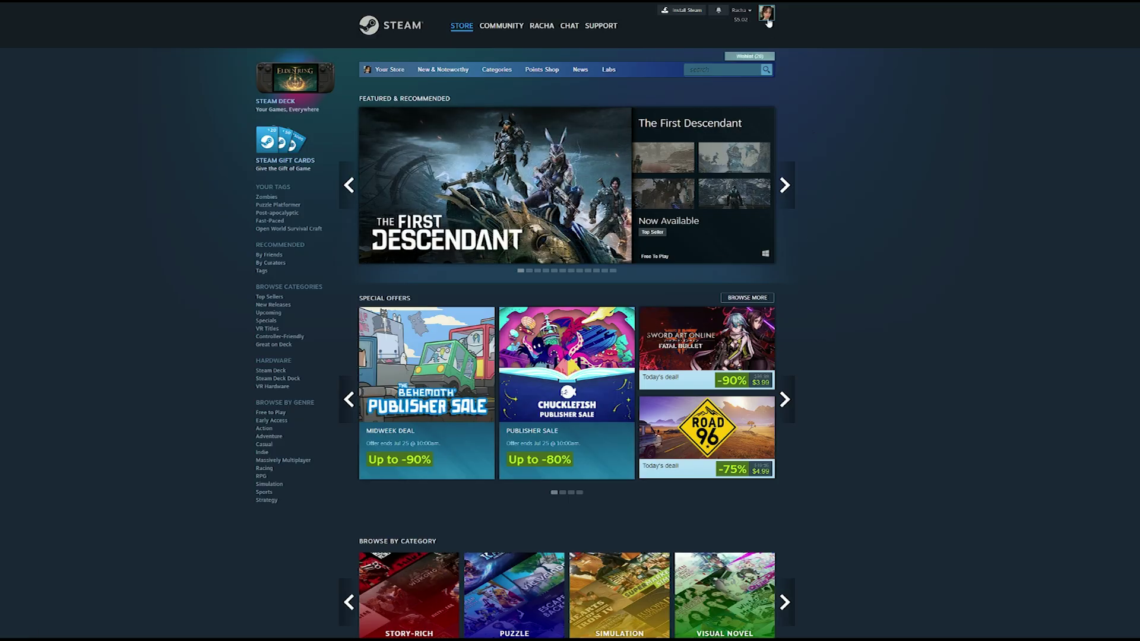
Step: Inspect your Steam profile for the mansion background URL and paste it into Steam.Design
left_click(766, 18)
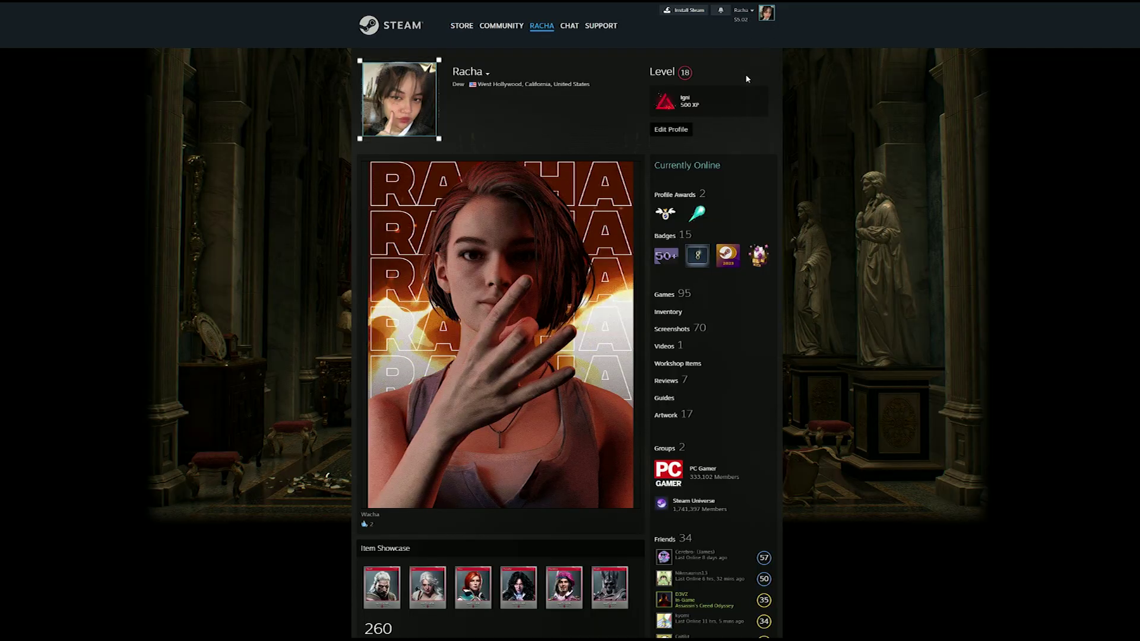
right_click(896, 277)
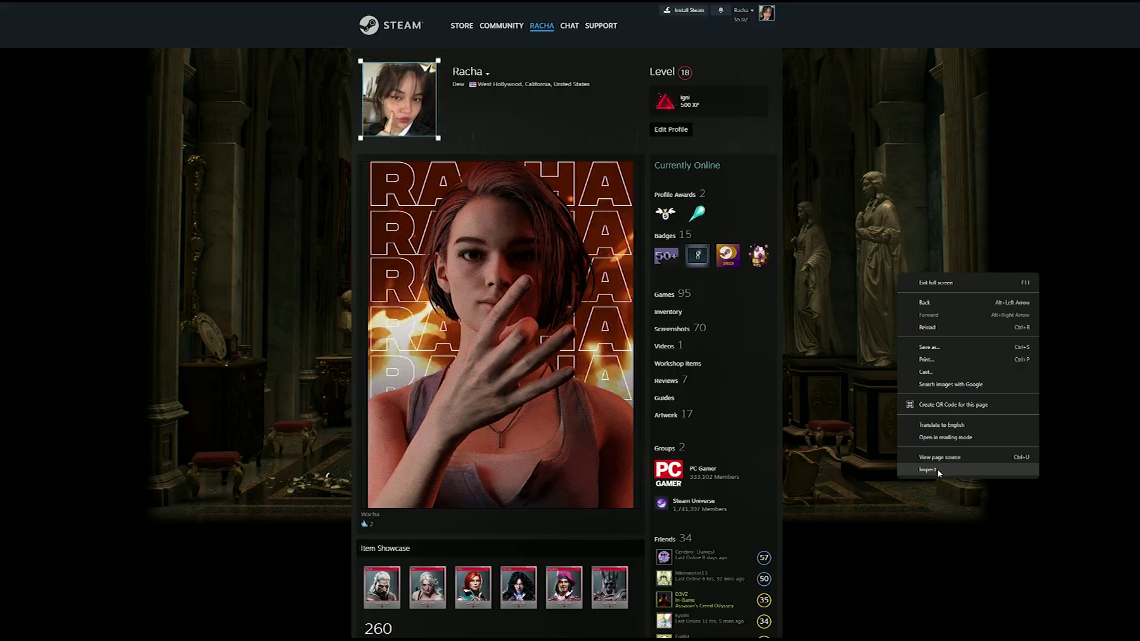
left_click(927, 470)
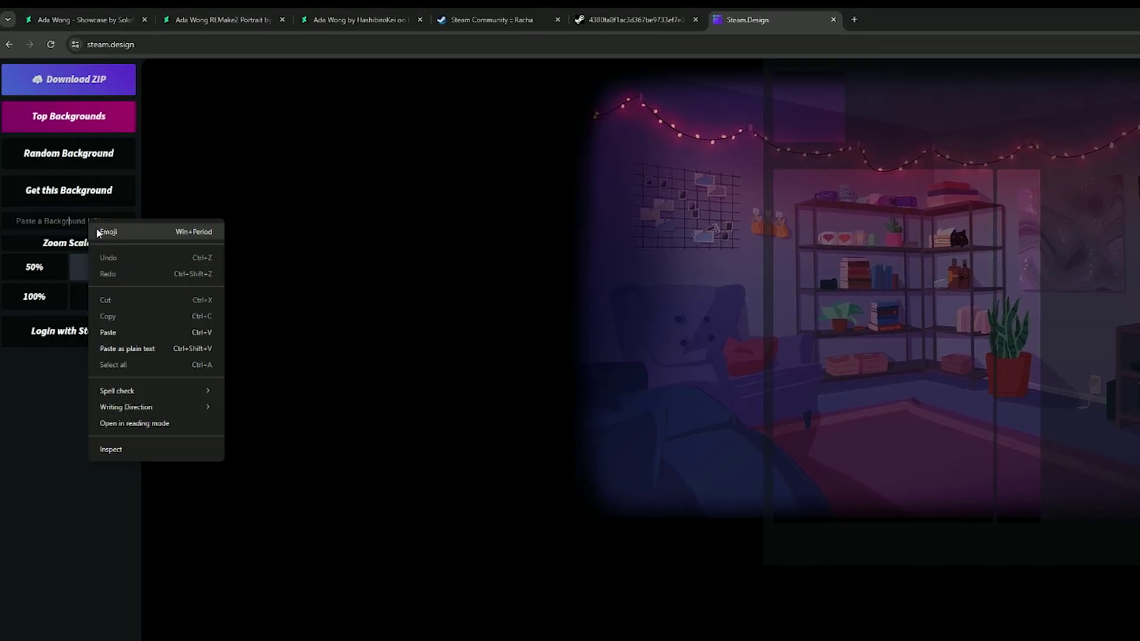
left_click(121, 323)
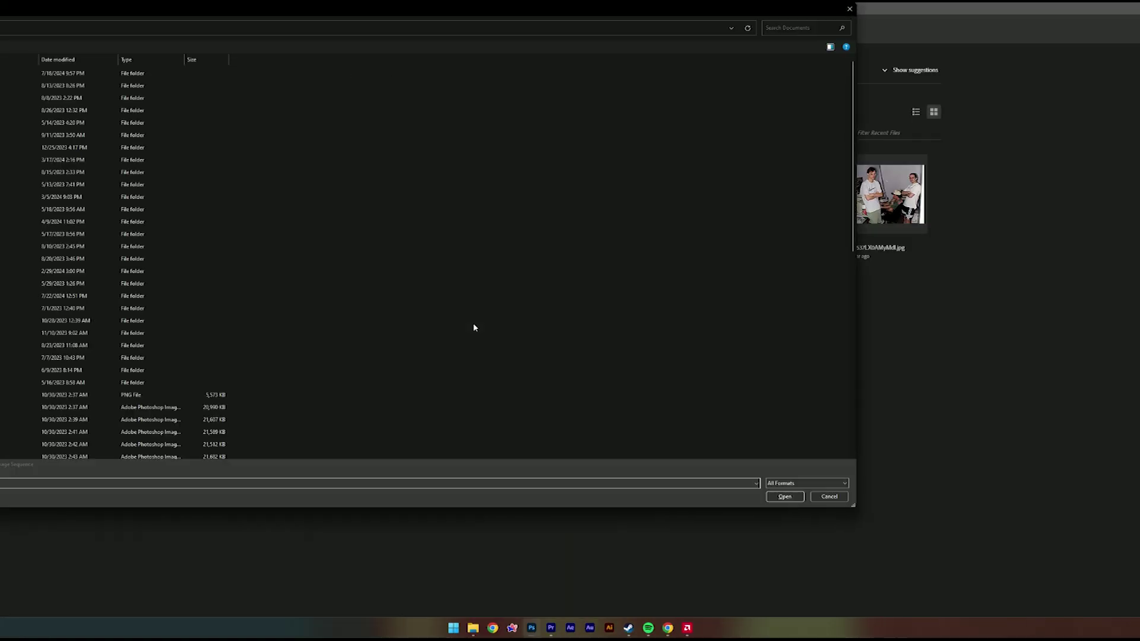
Step: Open the ada_wong image from Desktop > Ada
double_click(59, 113)
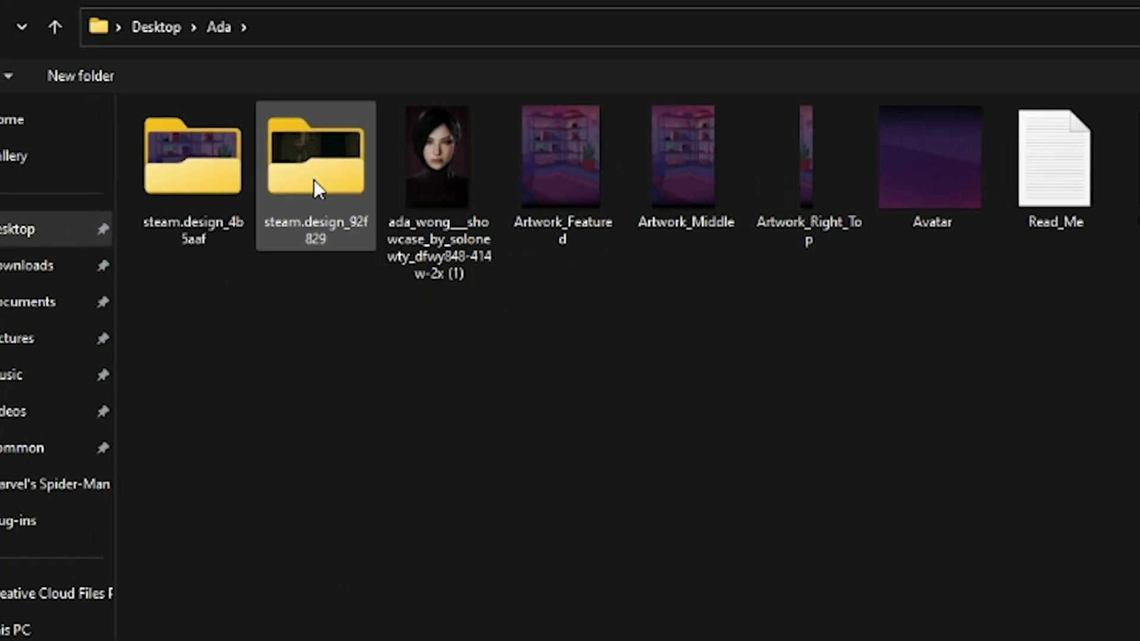
double_click(453, 179)
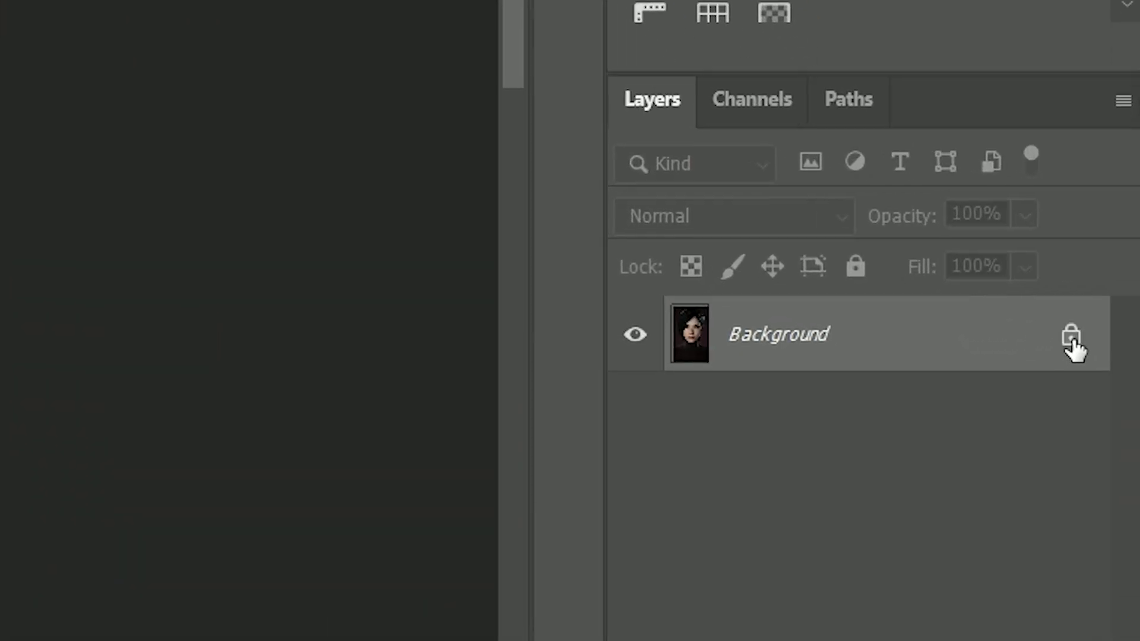
Step: Cut Ada out onto Layer 1 via Select Subject, hide Layer 0, and begin boxing the ADA WONG text
left_click(1070, 339)
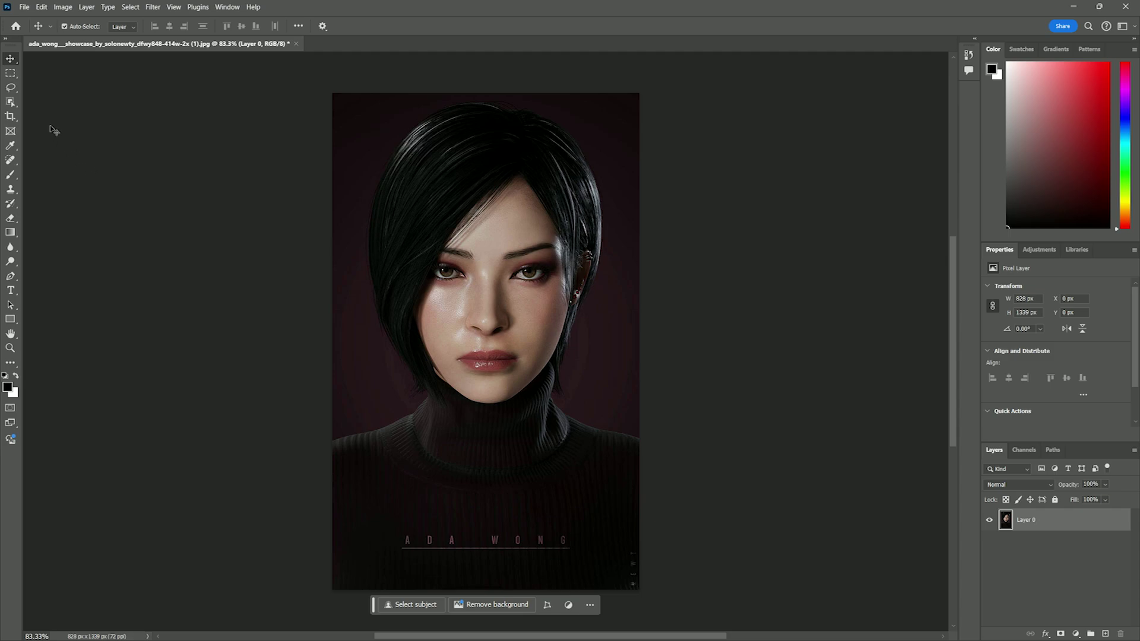
left_click(12, 102)
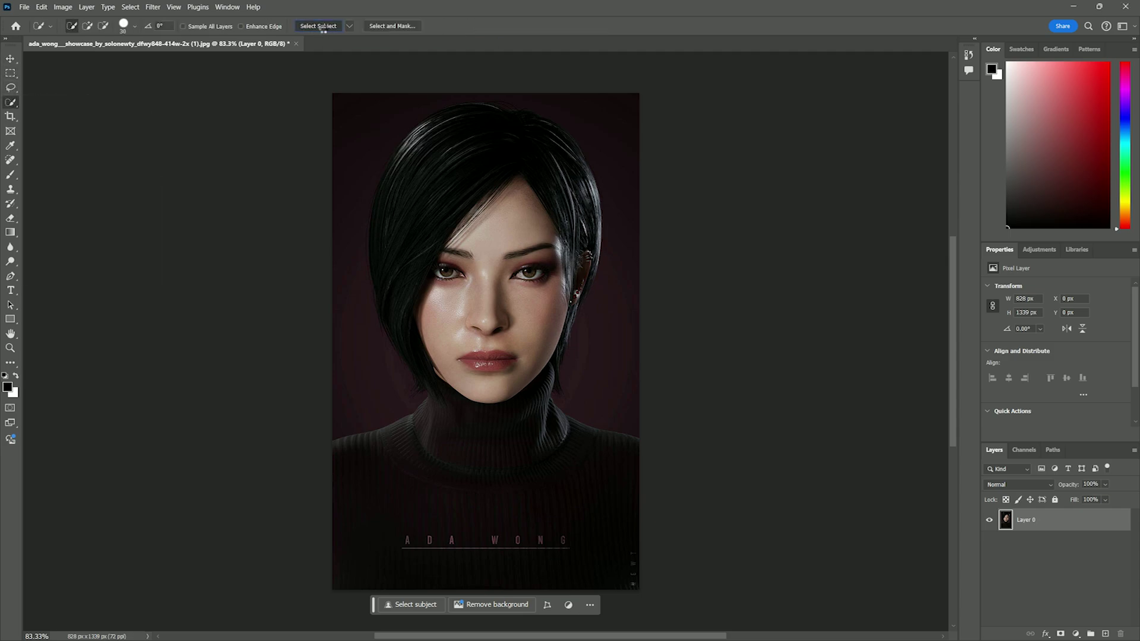
left_click(321, 27)
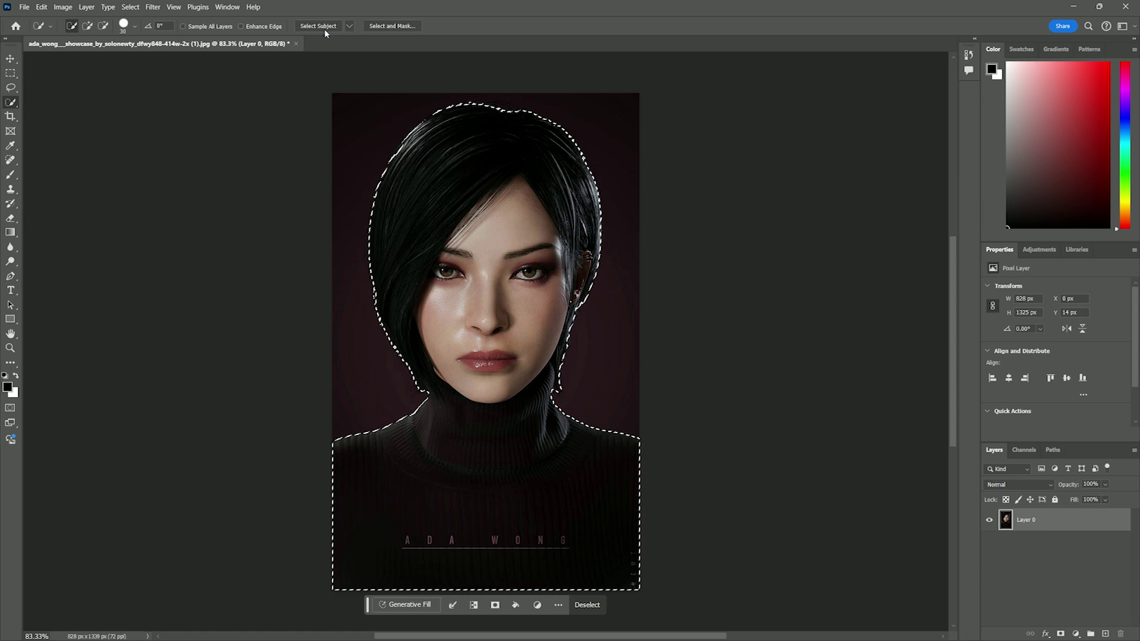
key("ctrl+j")
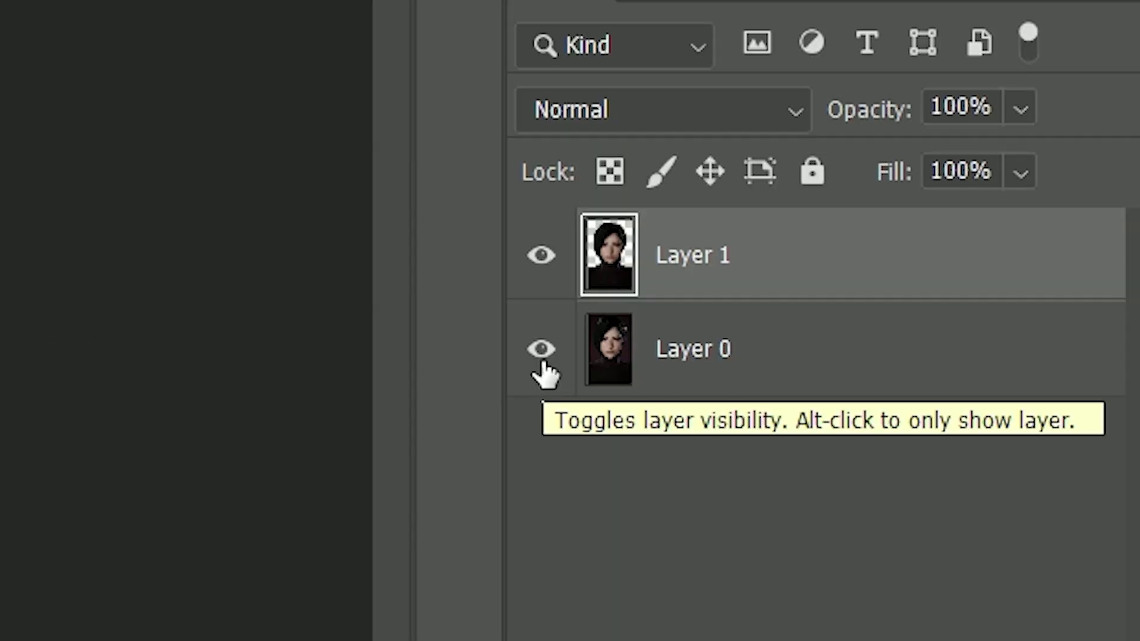
left_click(541, 350)
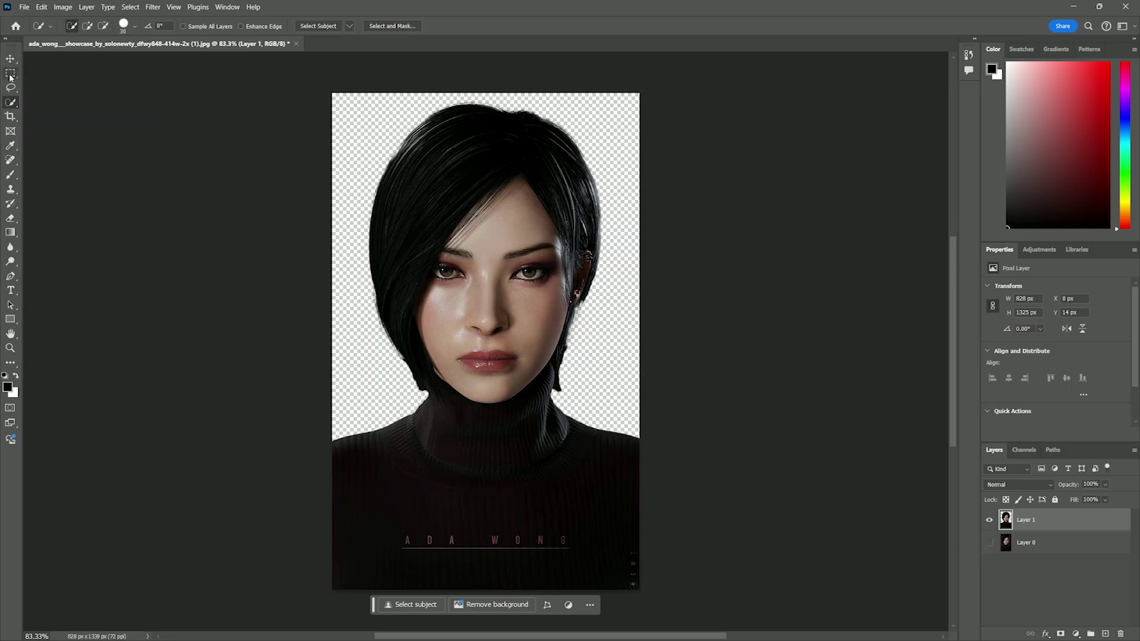
left_click_drag(383, 517, 490, 545)
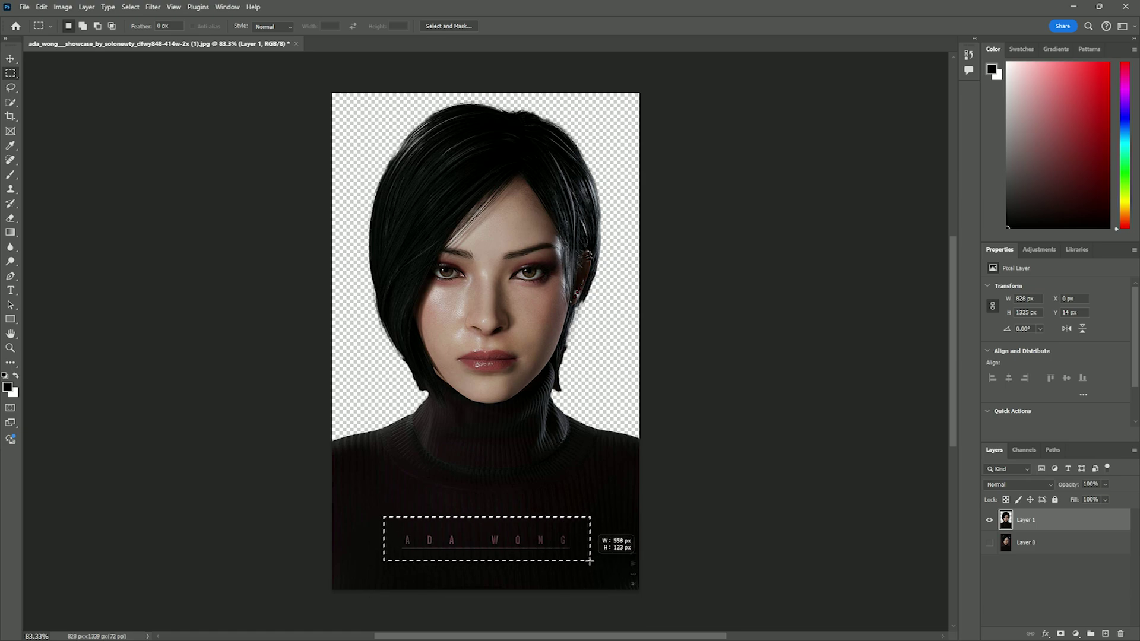
Step: Content-Aware Fill the boxed ADA WONG lettering on the sweater, then deselect
left_click_drag(579, 562, 580, 564)
key("i")
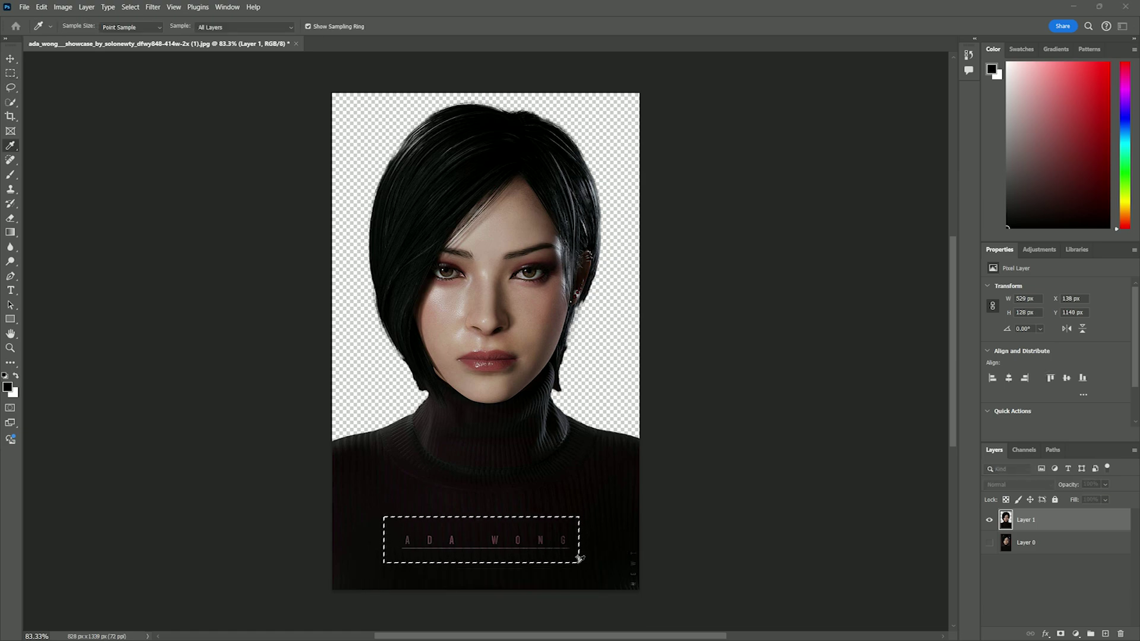
key("shift+BackSpace")
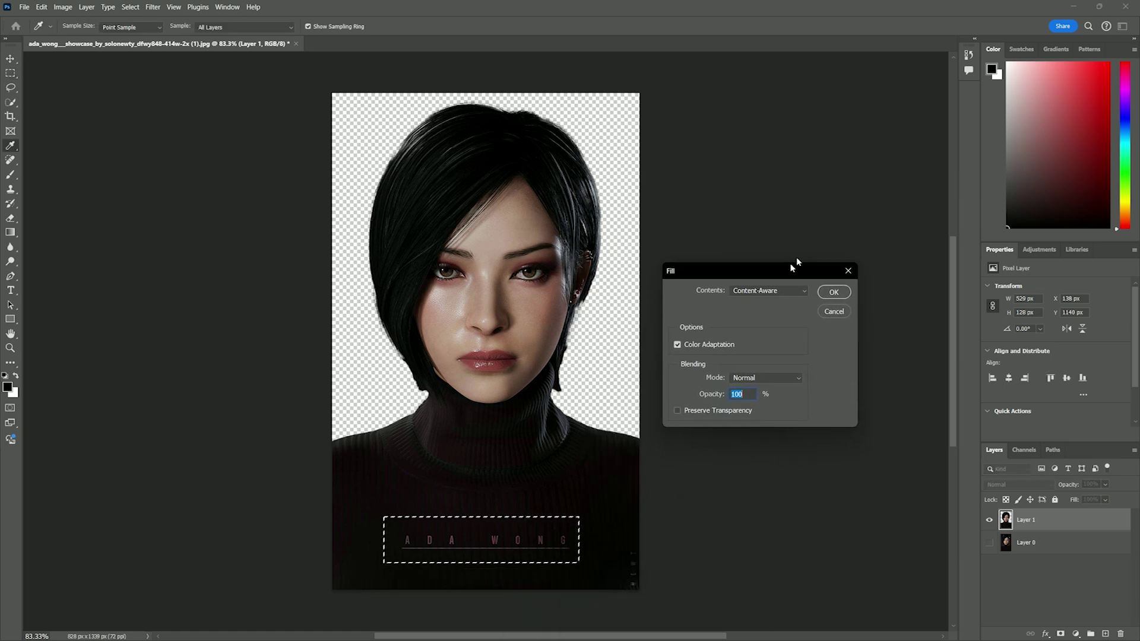
left_click(844, 279)
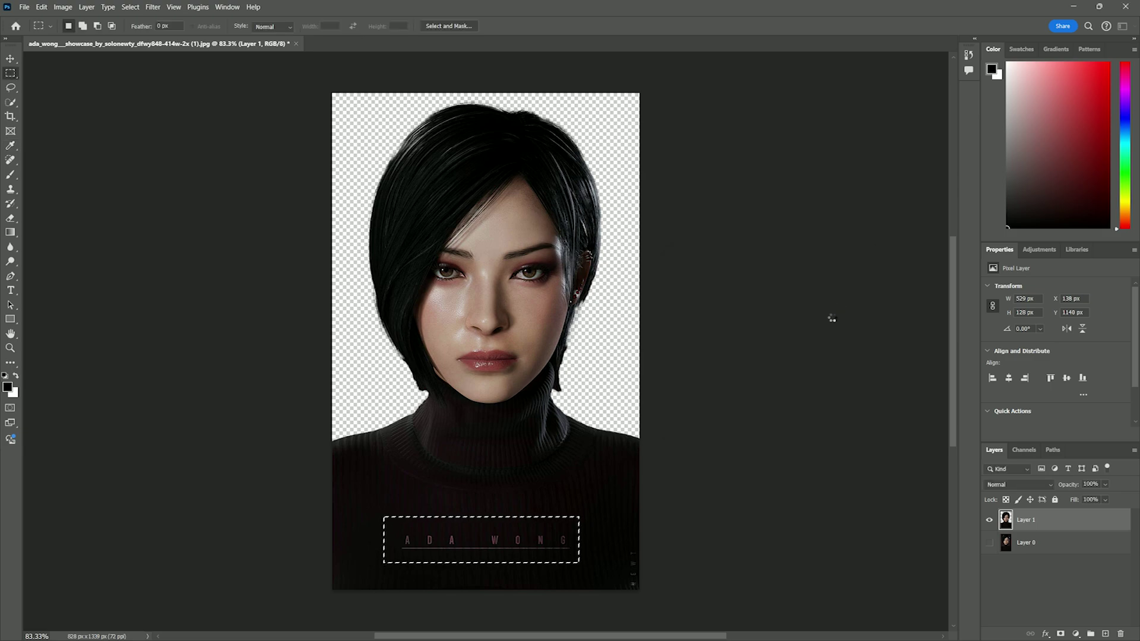
key("ctrl+d")
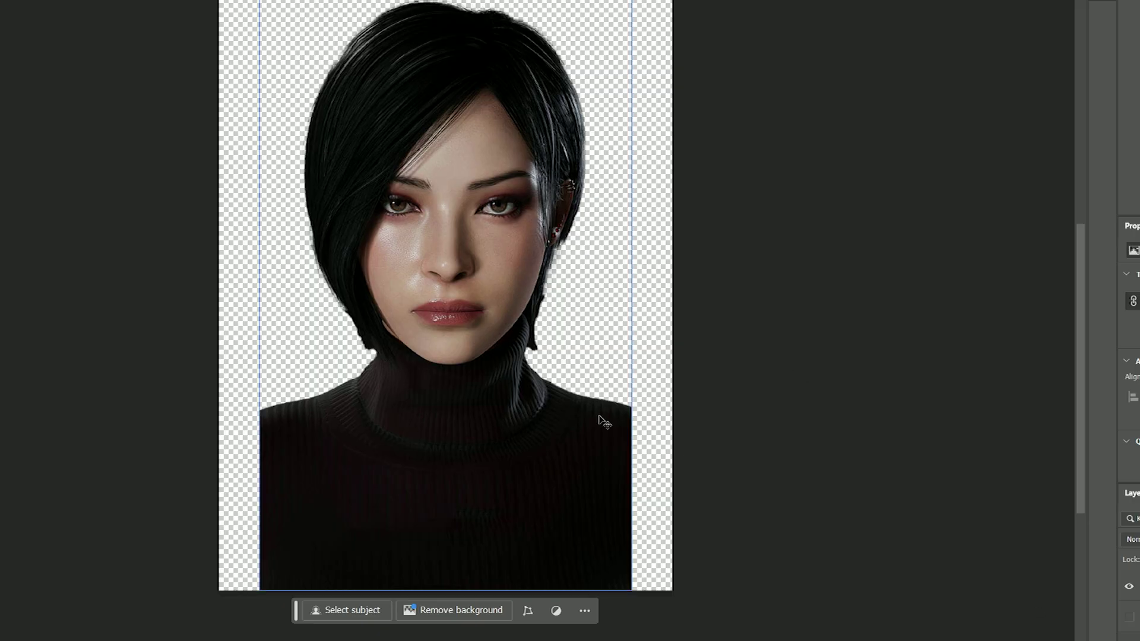
scroll(604, 422, "up", 1)
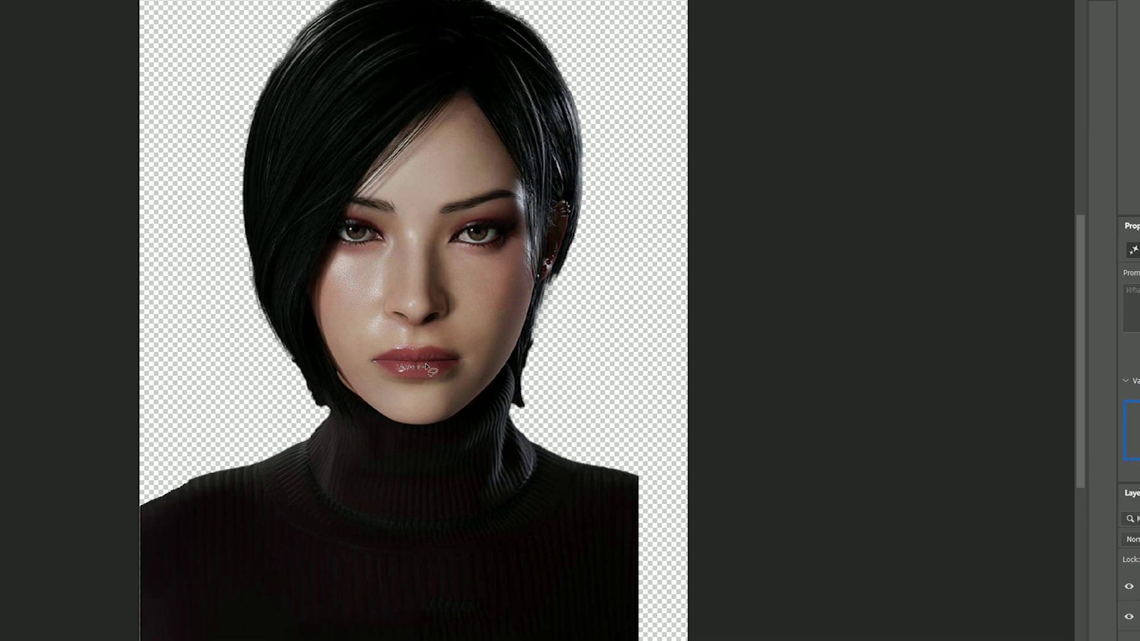
scroll(416, 321, "up", 2)
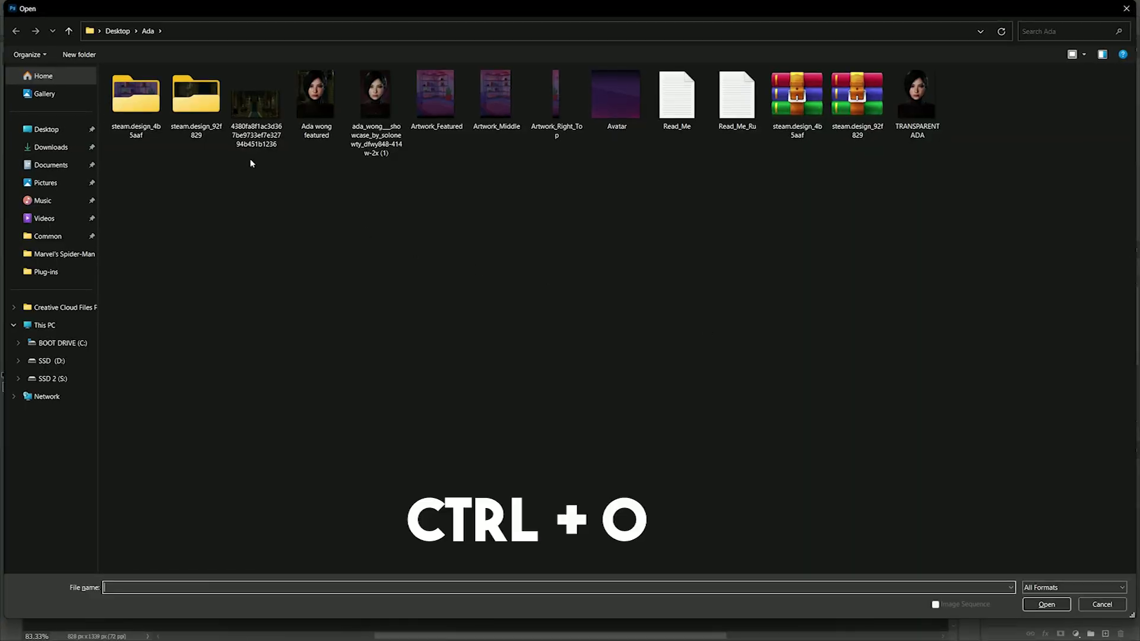
Step: Open steam.design_92f829 > Artwork_Featured.png and drag Ada's Layer 1 onto its canvas
double_click(211, 143)
double_click(167, 131)
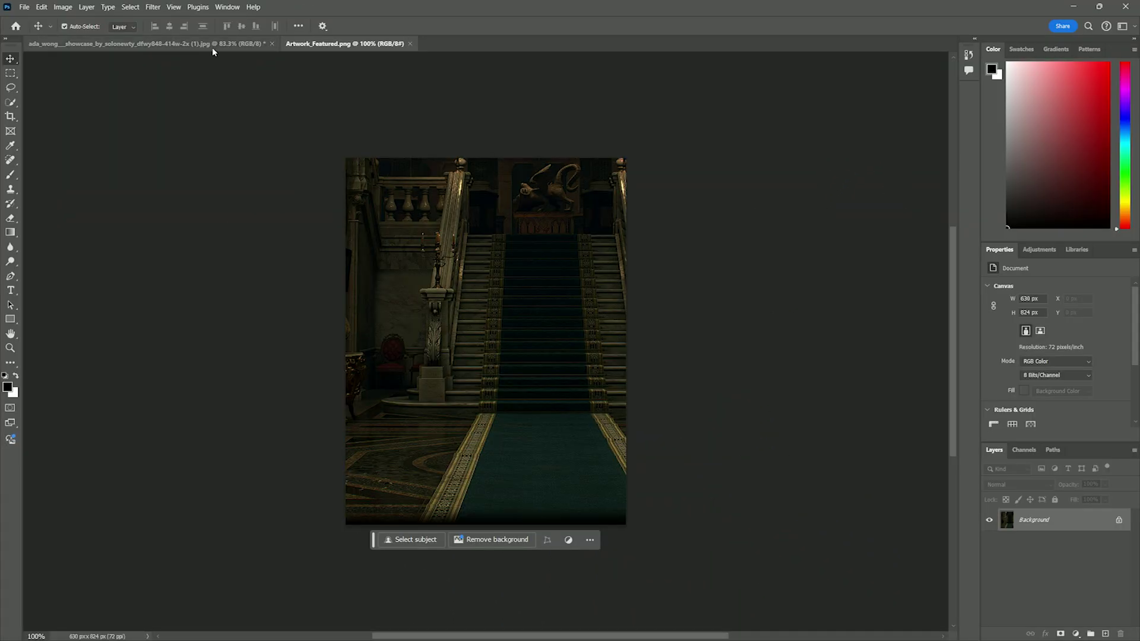
left_click(203, 46)
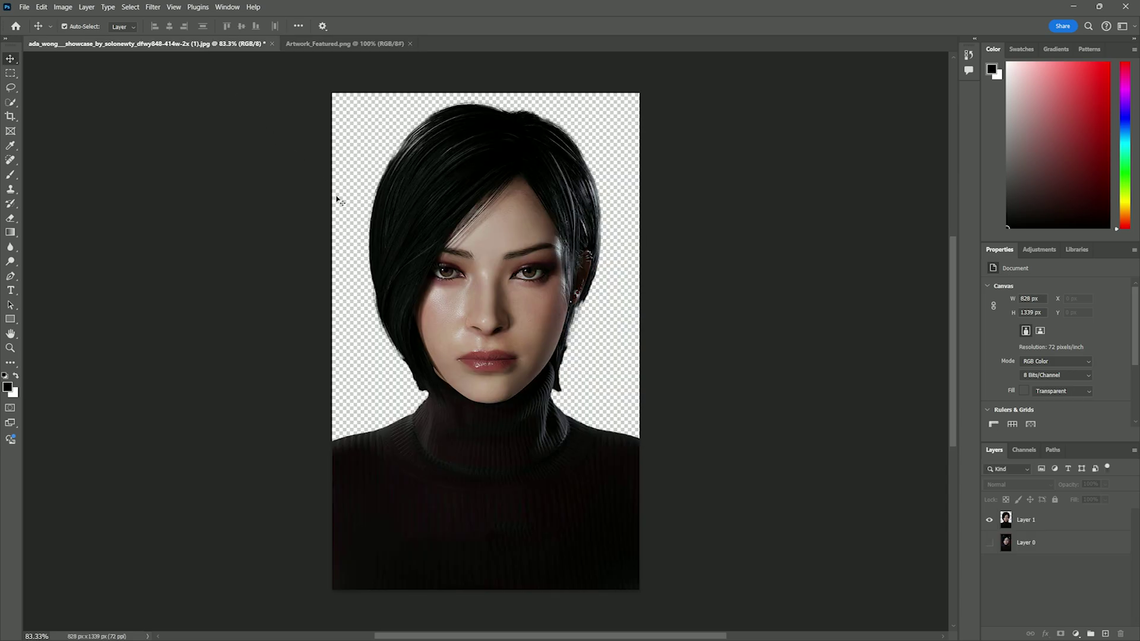
left_click(461, 369)
key("v")
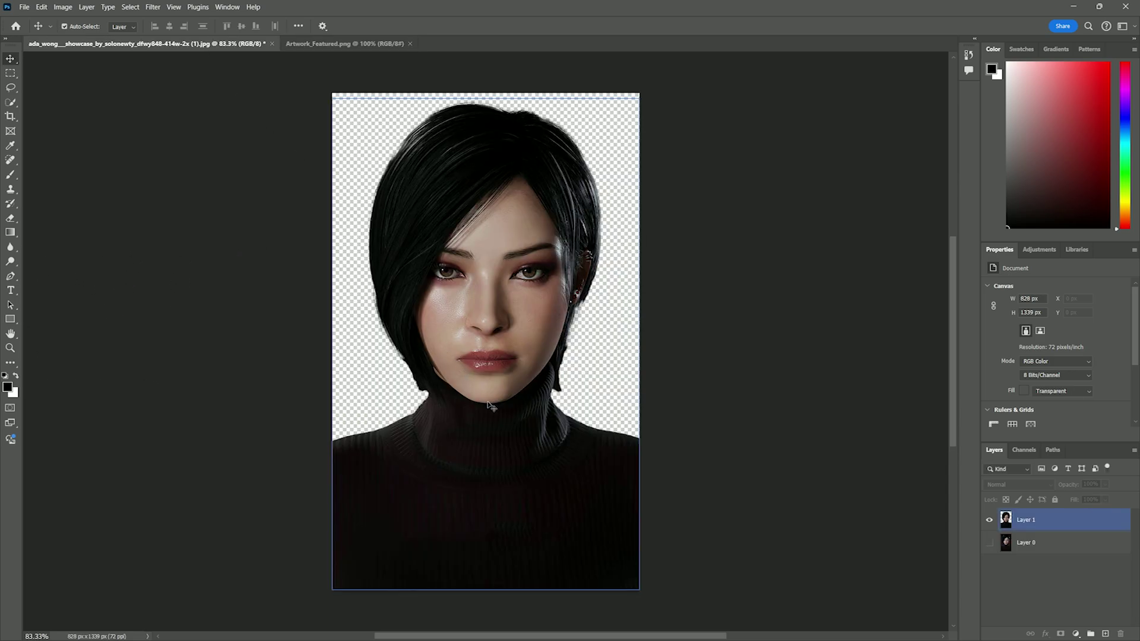
left_click_drag(491, 406, 349, 48)
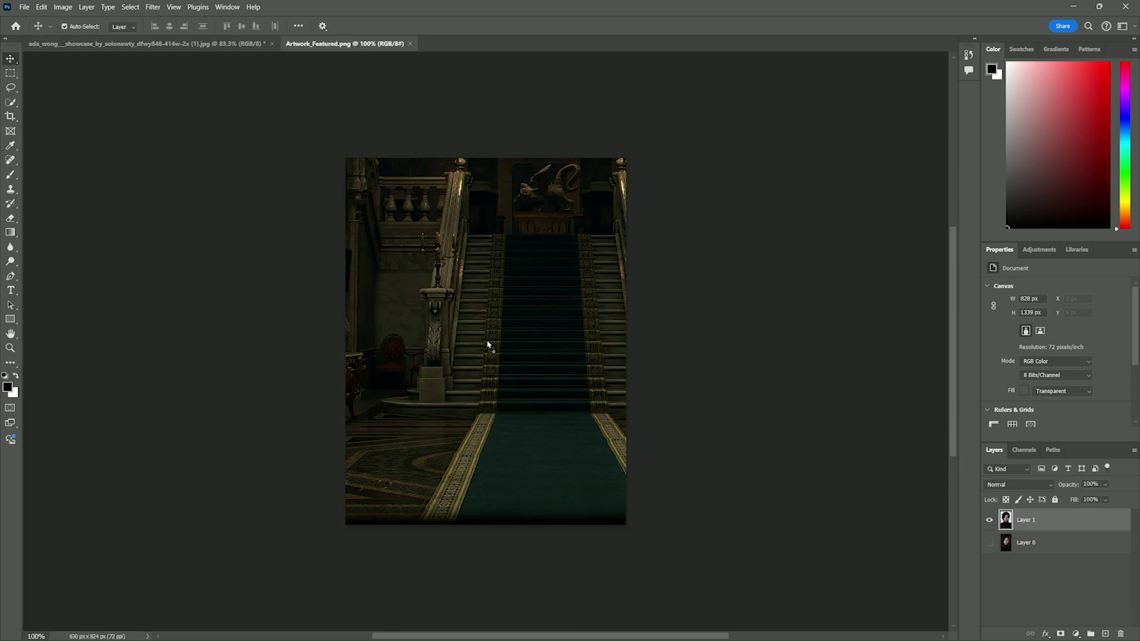
left_click_drag(488, 344, 499, 319)
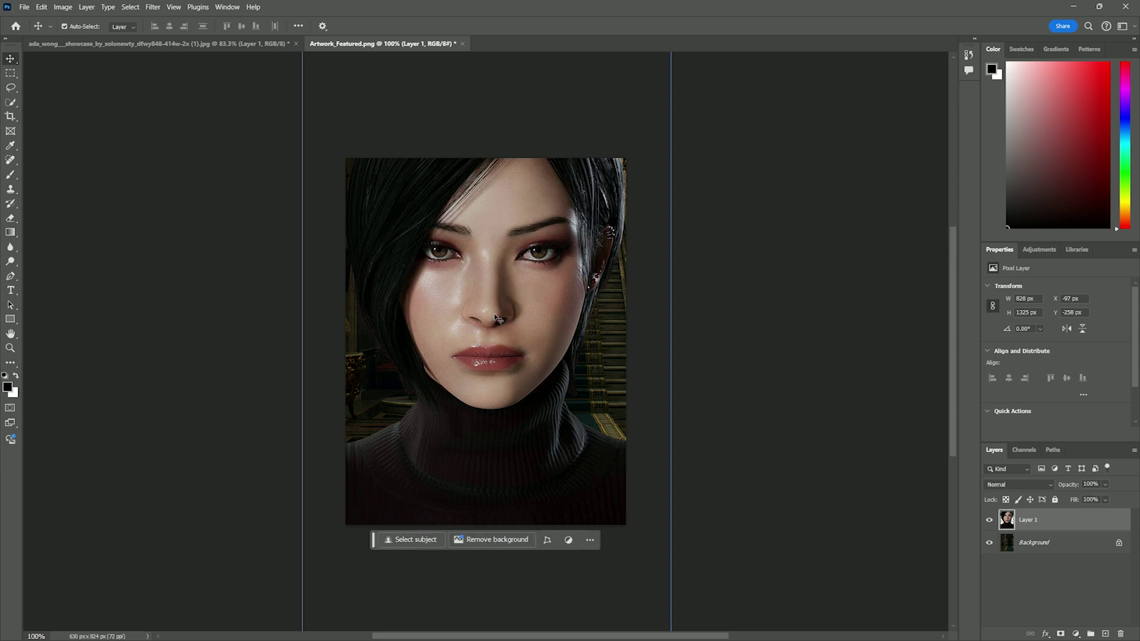
Step: Free Transform the portrait down to about 62% and commit it
key("ctrl+t")
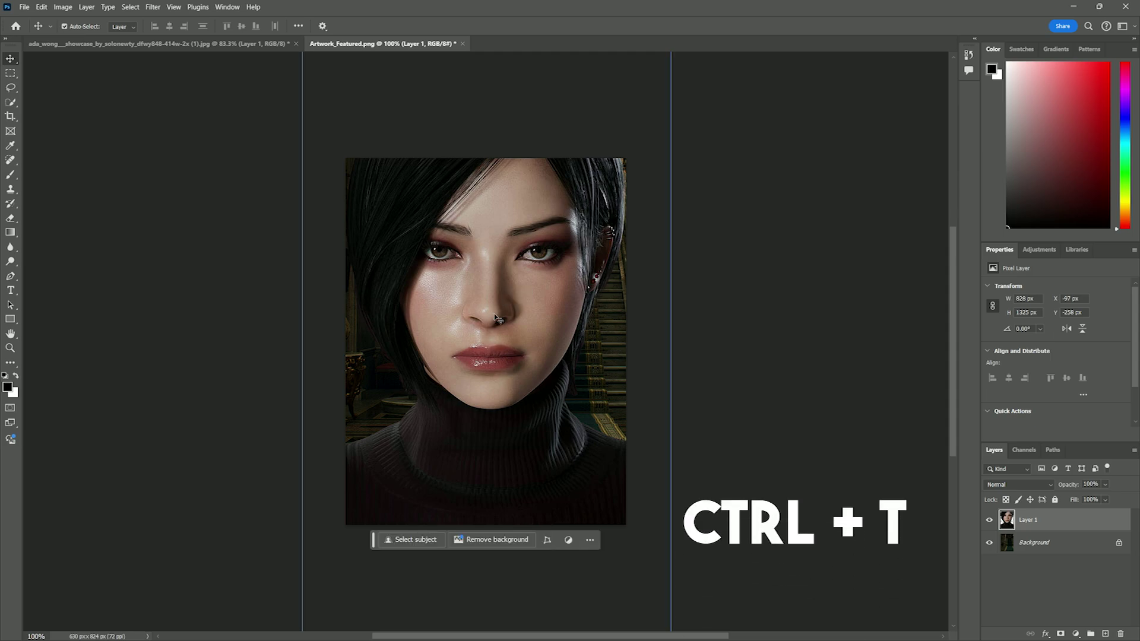
scroll(497, 319, "down", 3)
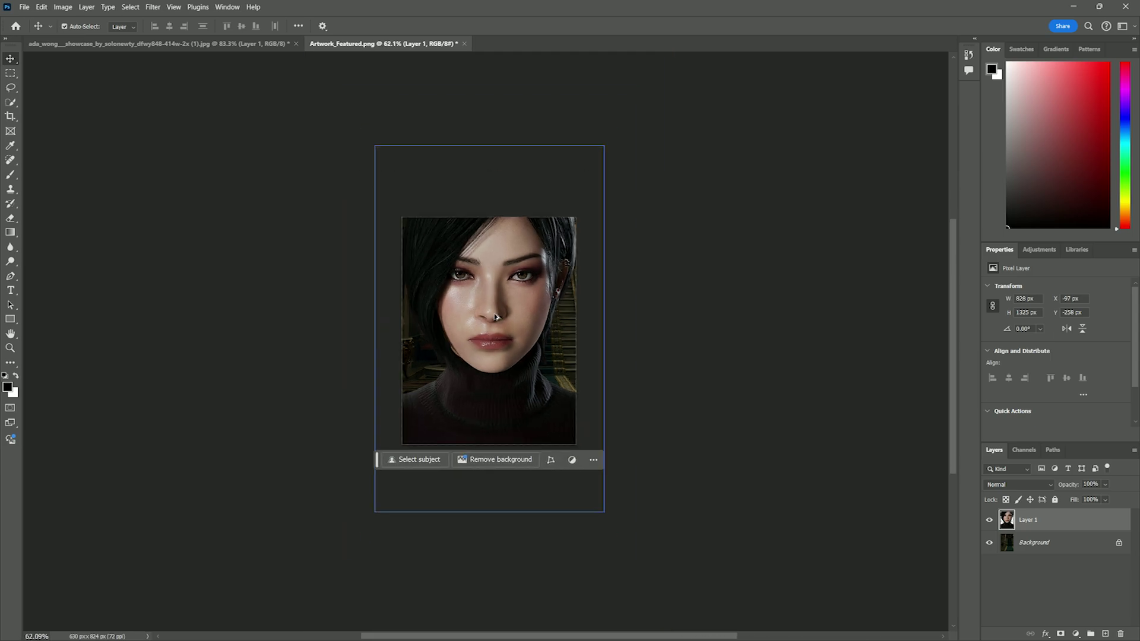
key("ctrl+t")
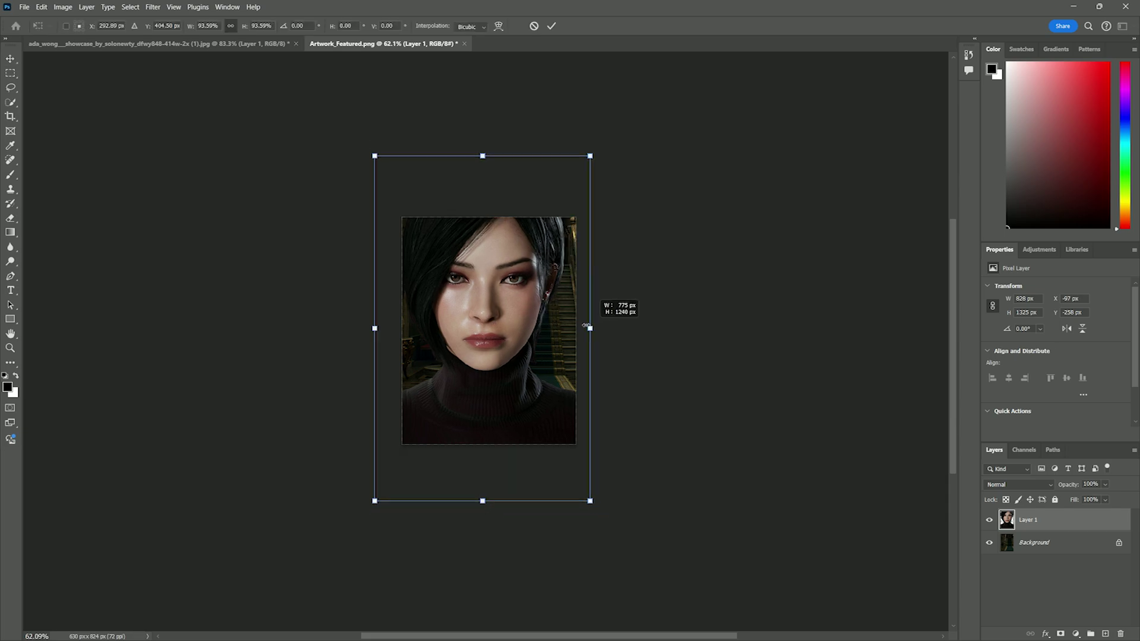
left_click_drag(604, 328, 518, 327)
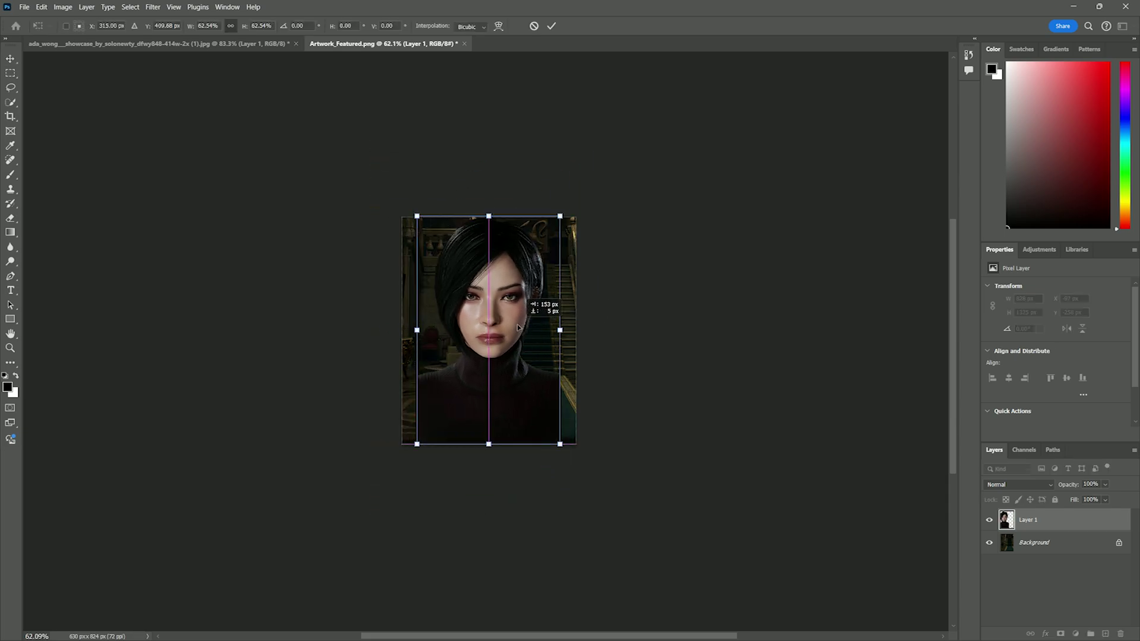
left_click(551, 27)
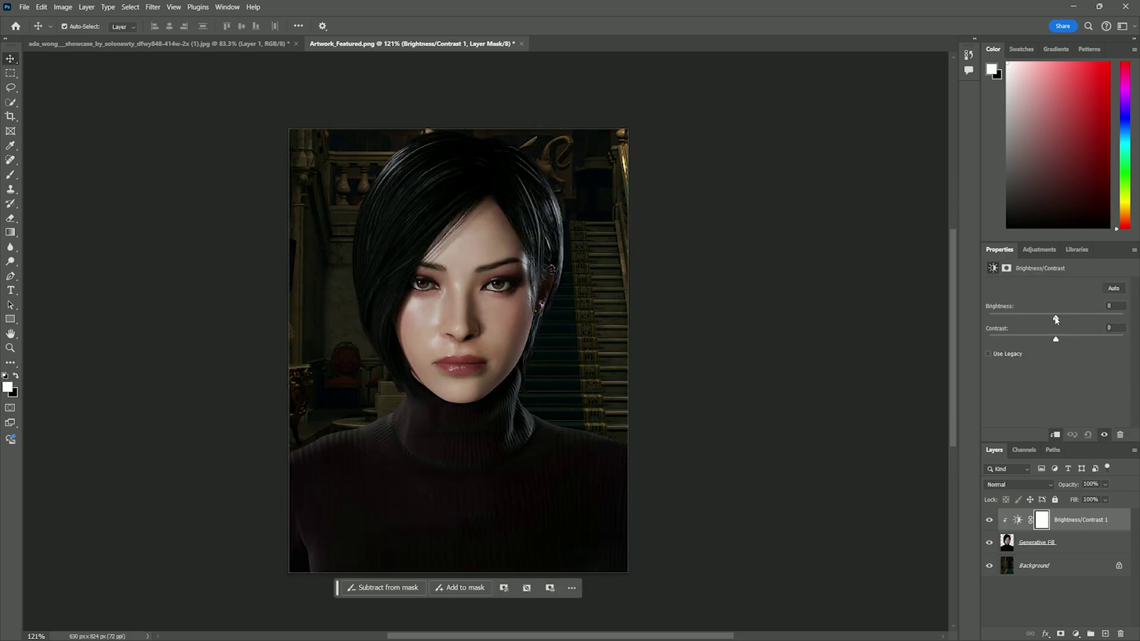
Step: Set brightness to 64, clip the Brightness/Contrast layer to Generative Fill, and fine-tune it
left_click_drag(1057, 320, 1085, 321)
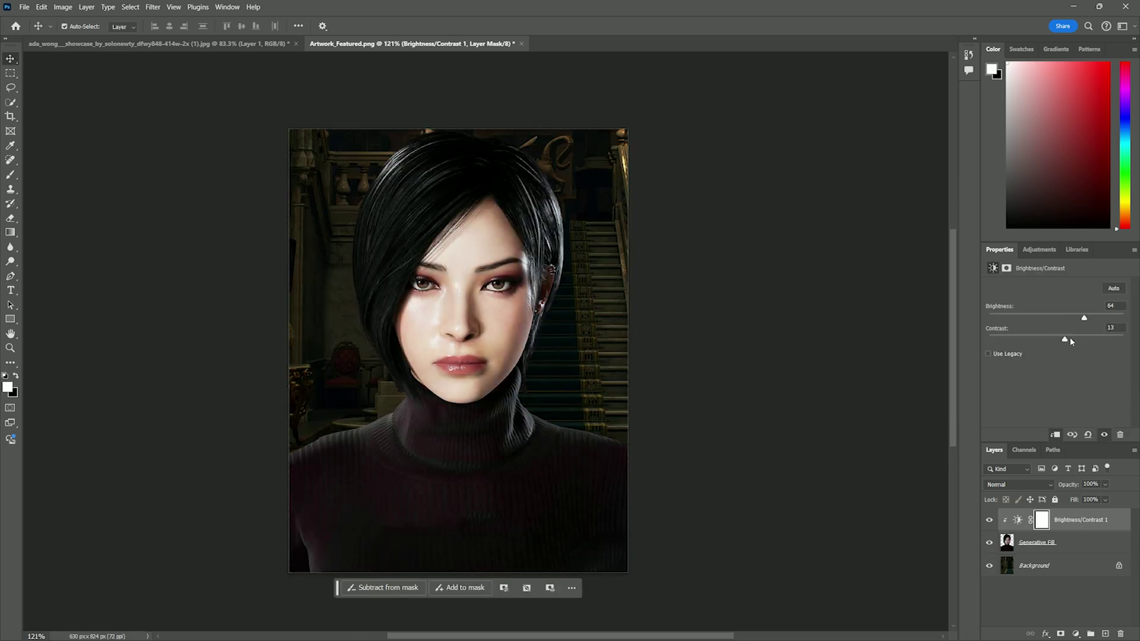
left_click(1039, 250)
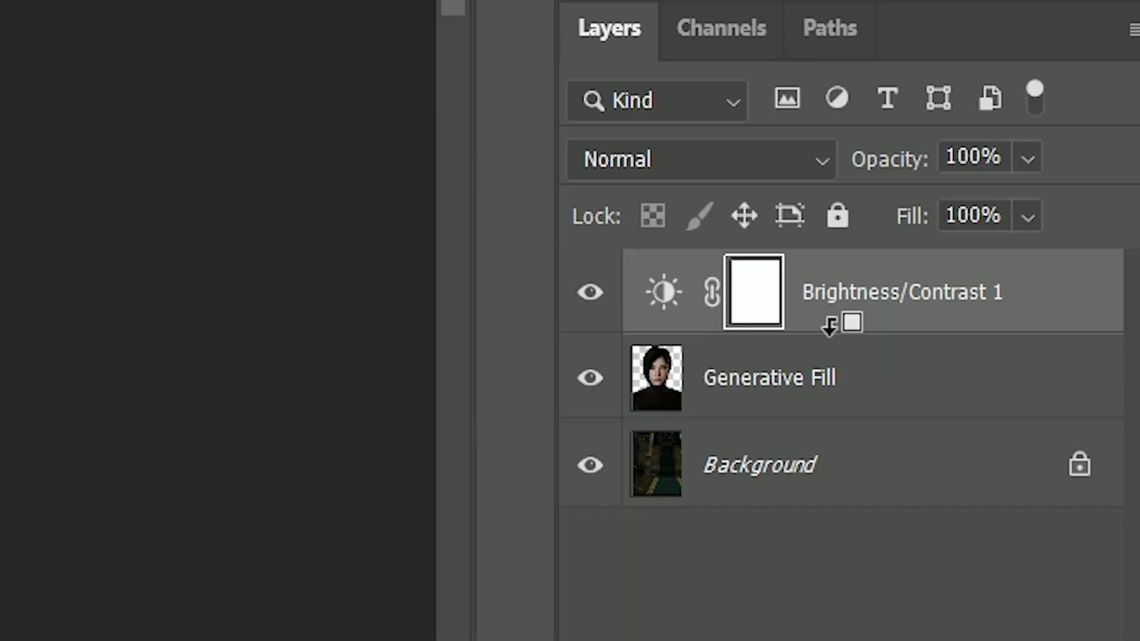
left_click(829, 326, "alt")
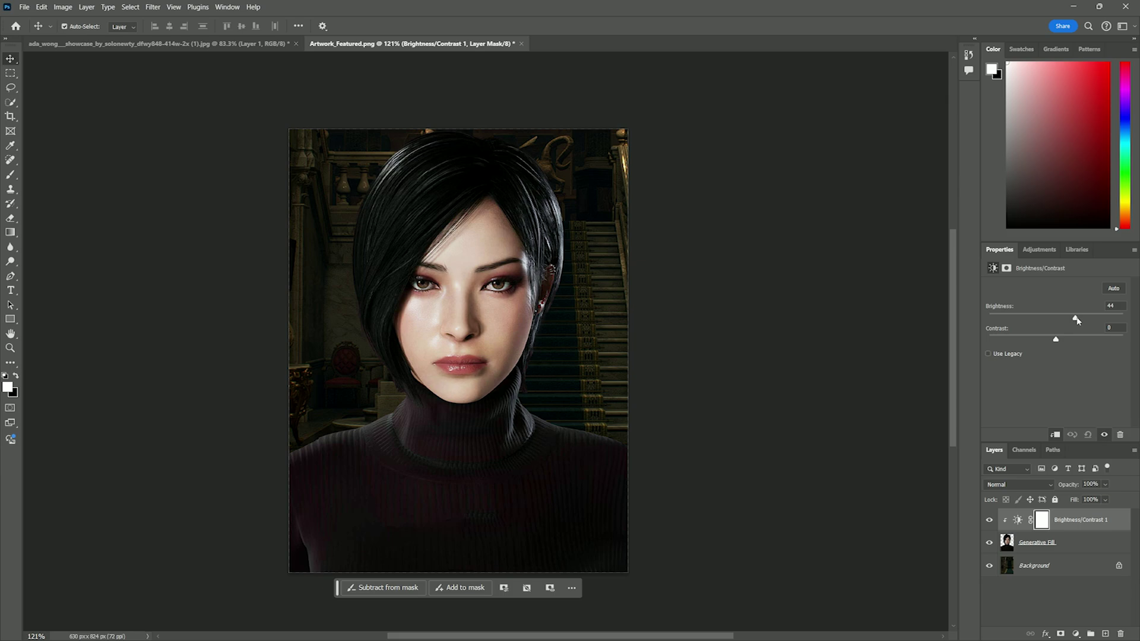
mouse_move(1079, 322)
left_mouse_down()
mouse_move(1063, 321)
mouse_move(1084, 320)
left_mouse_up()
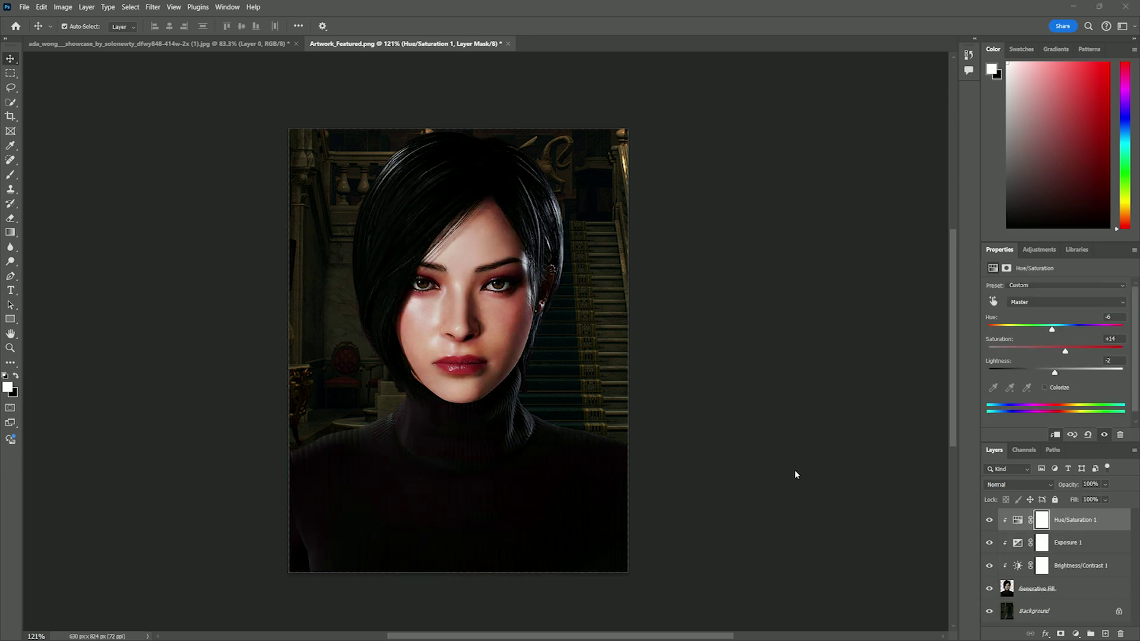
Step: Export Artwork_Featured through Export As as a 630 × 824 JPG
left_click(24, 7)
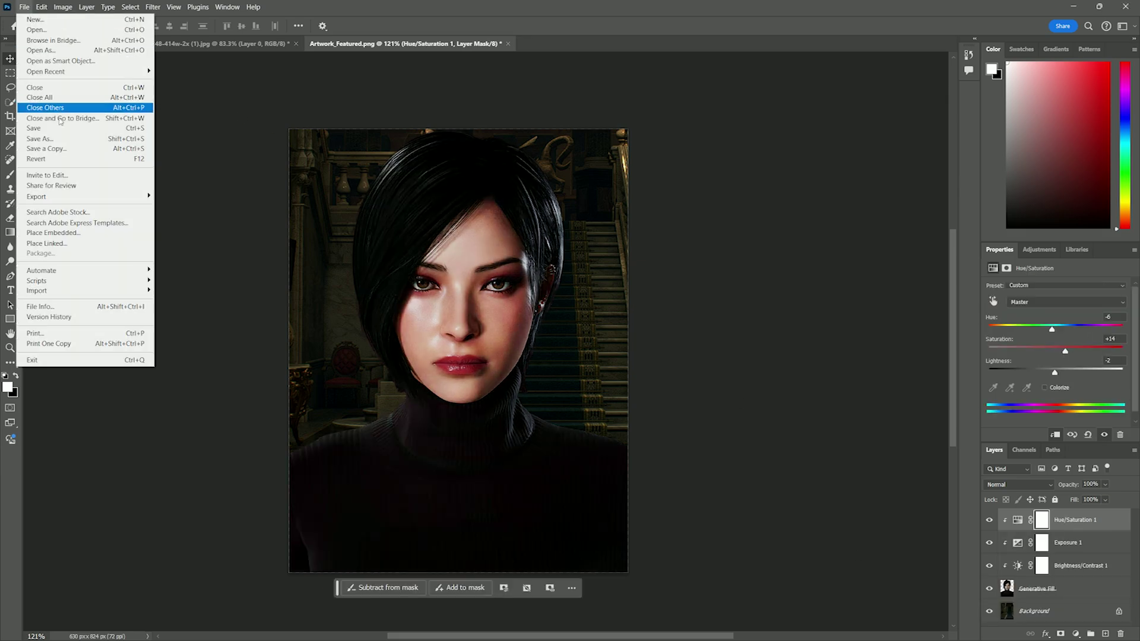
mouse_move(70, 200)
left_click(173, 206)
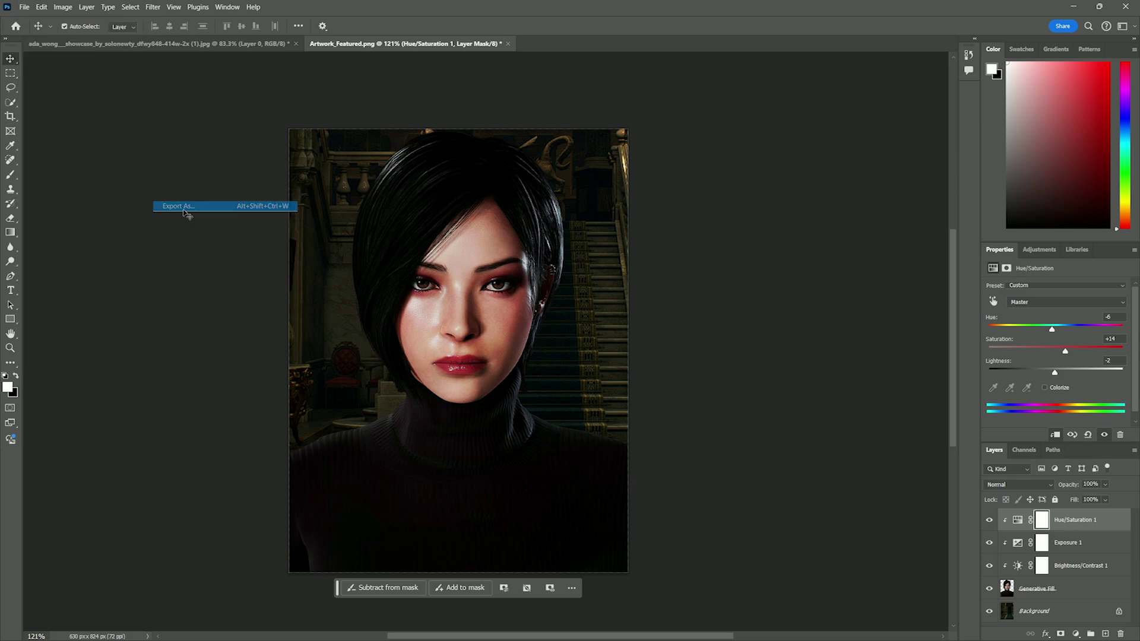
left_click(852, 152)
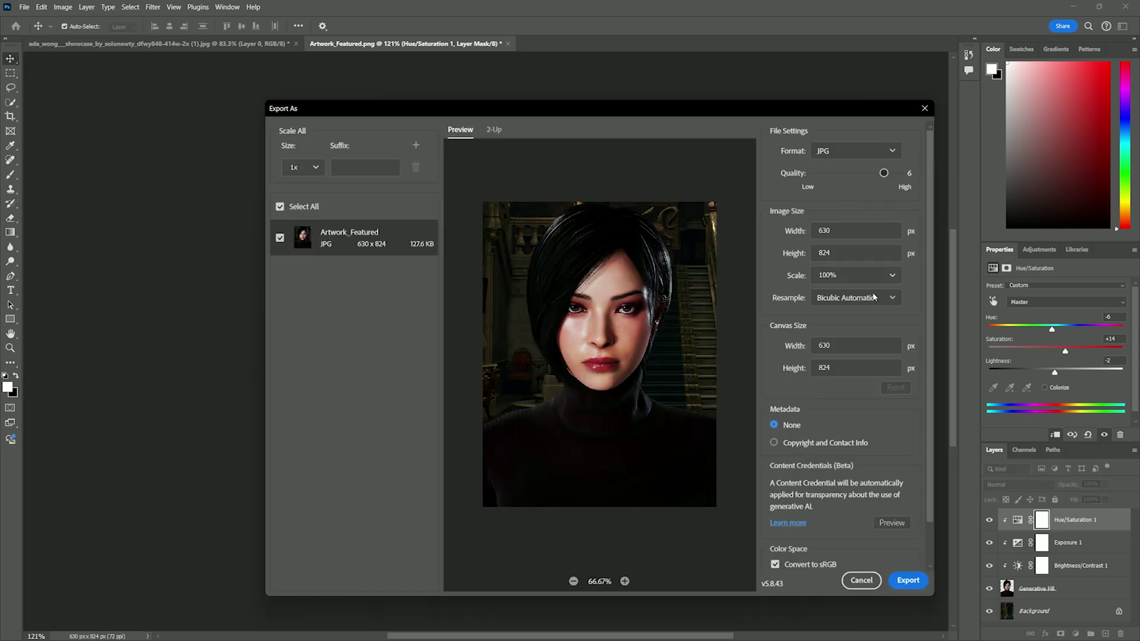
left_click(895, 587)
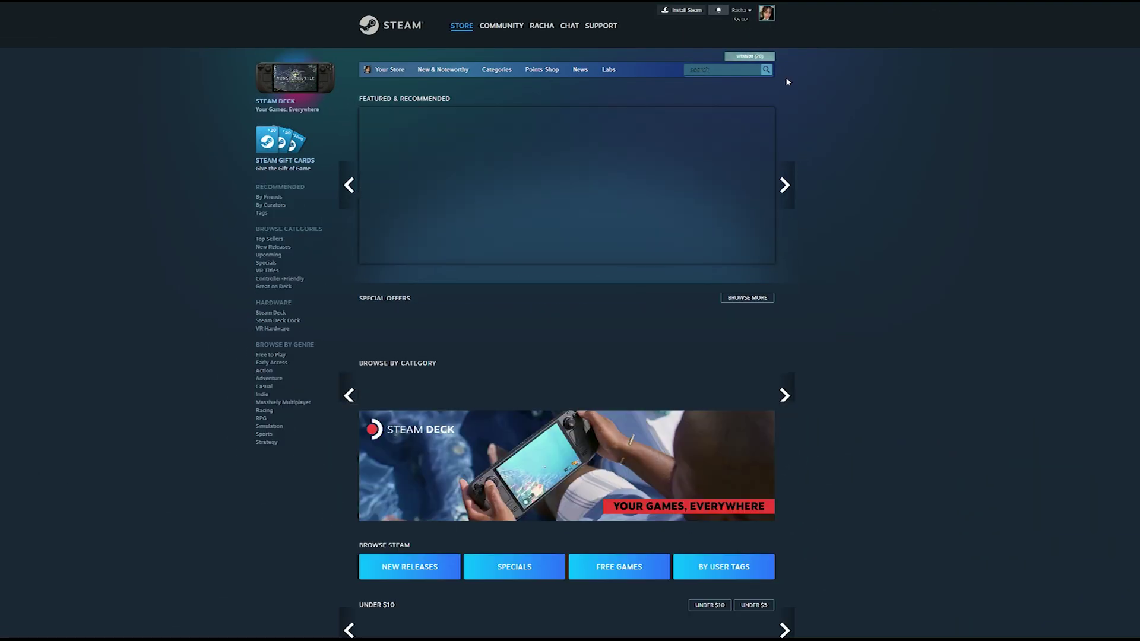
Step: Start a new artwork upload from the profile's Artwork page, marked Not Game Specific
left_click(772, 17)
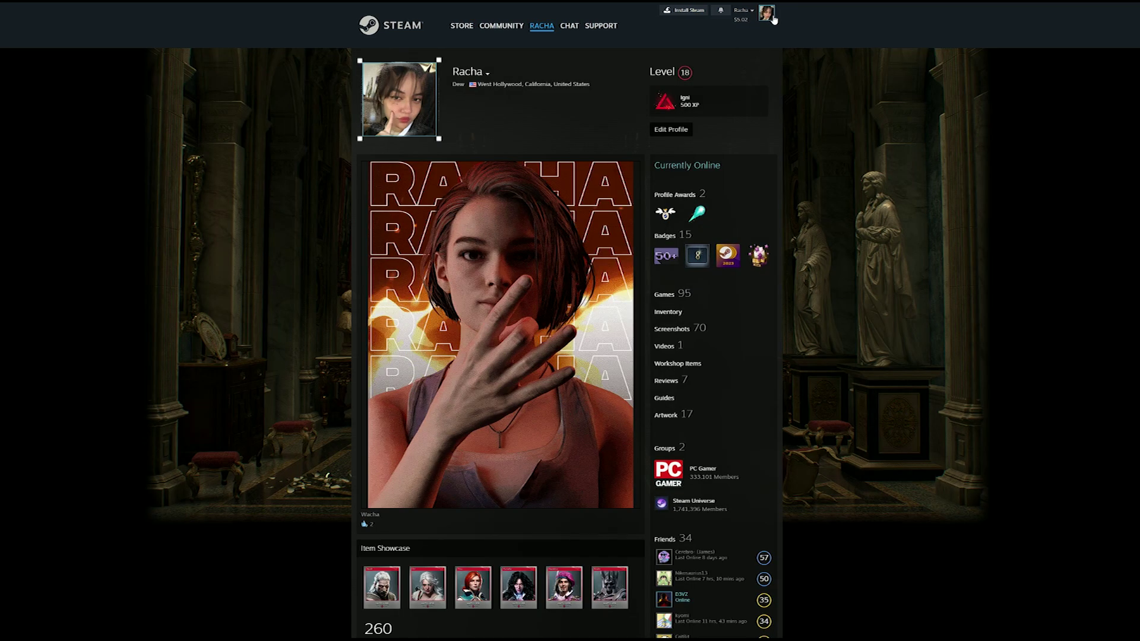
left_click(666, 415)
left_click(694, 118)
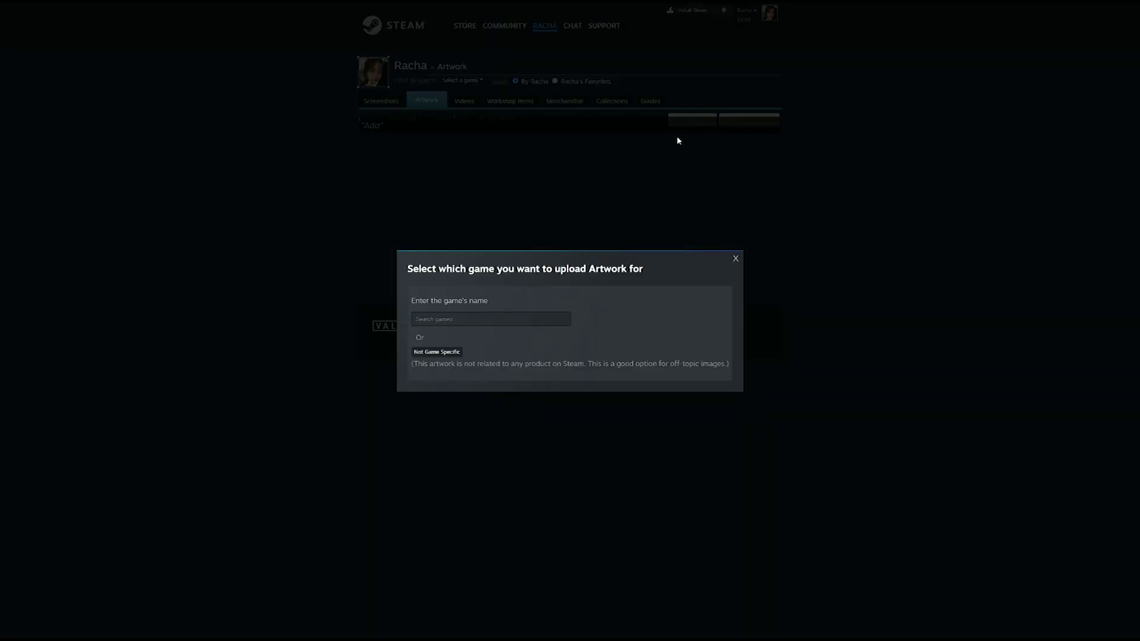
left_click_drag(404, 266, 645, 273)
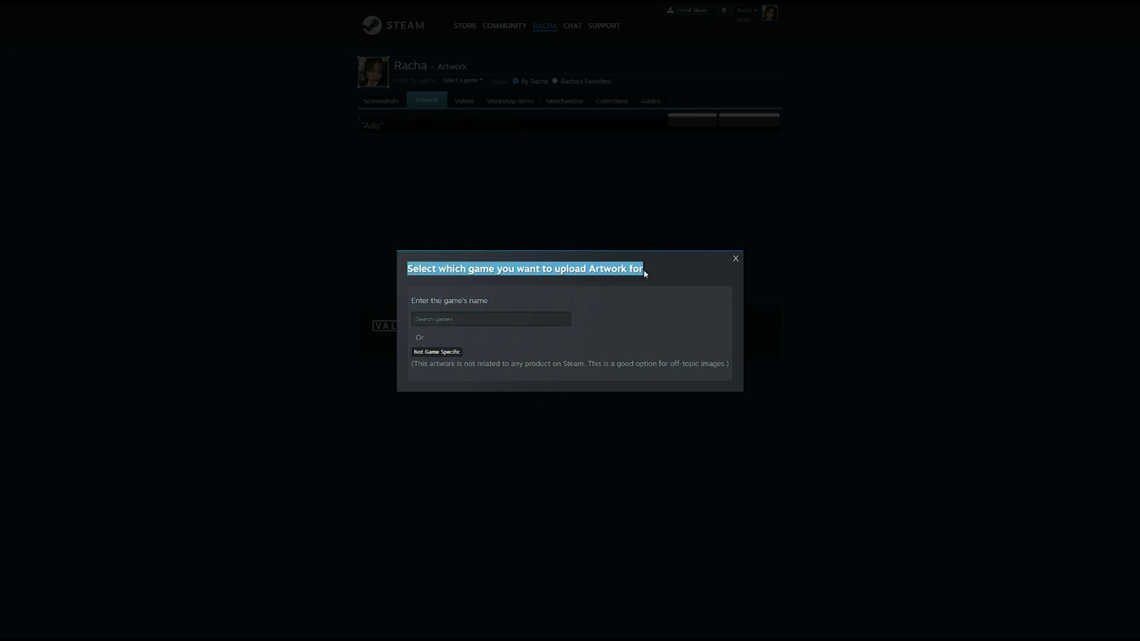
left_click(455, 352)
Step: Title it Ada Wong, attach the exported JPG, paste the model credit, and certify ownership
left_click(434, 175)
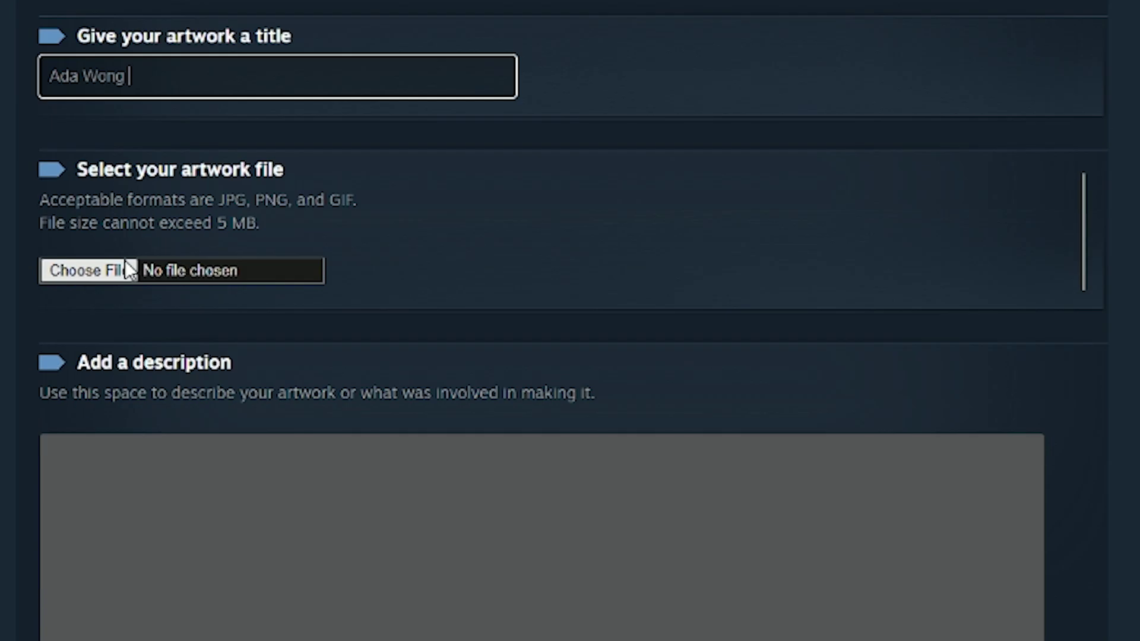
left_click(89, 634)
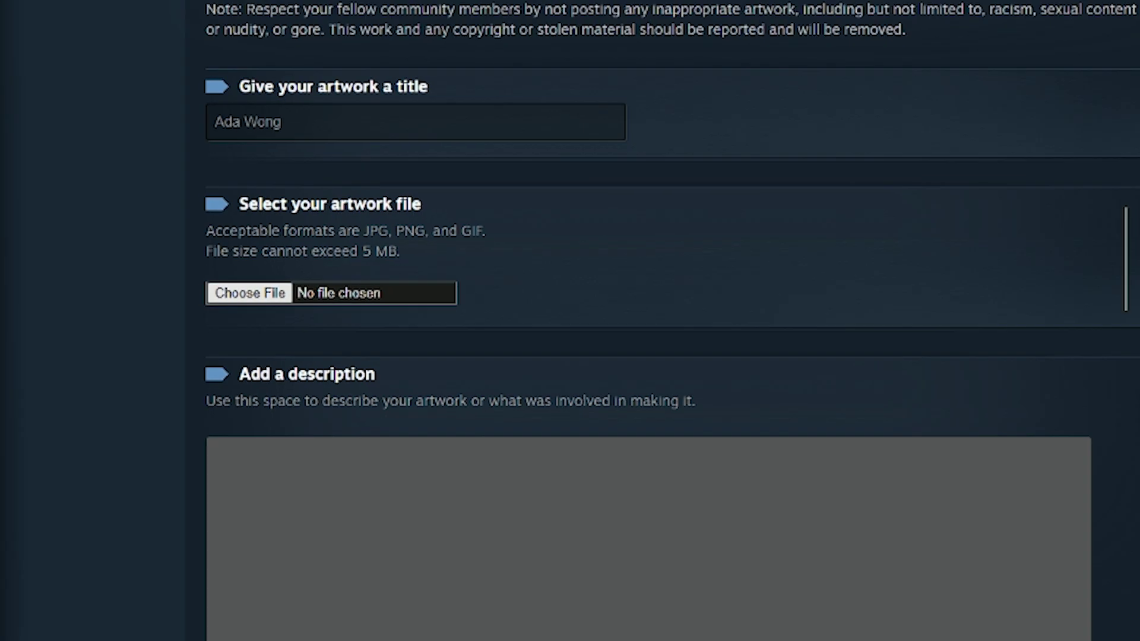
double_click(212, 124)
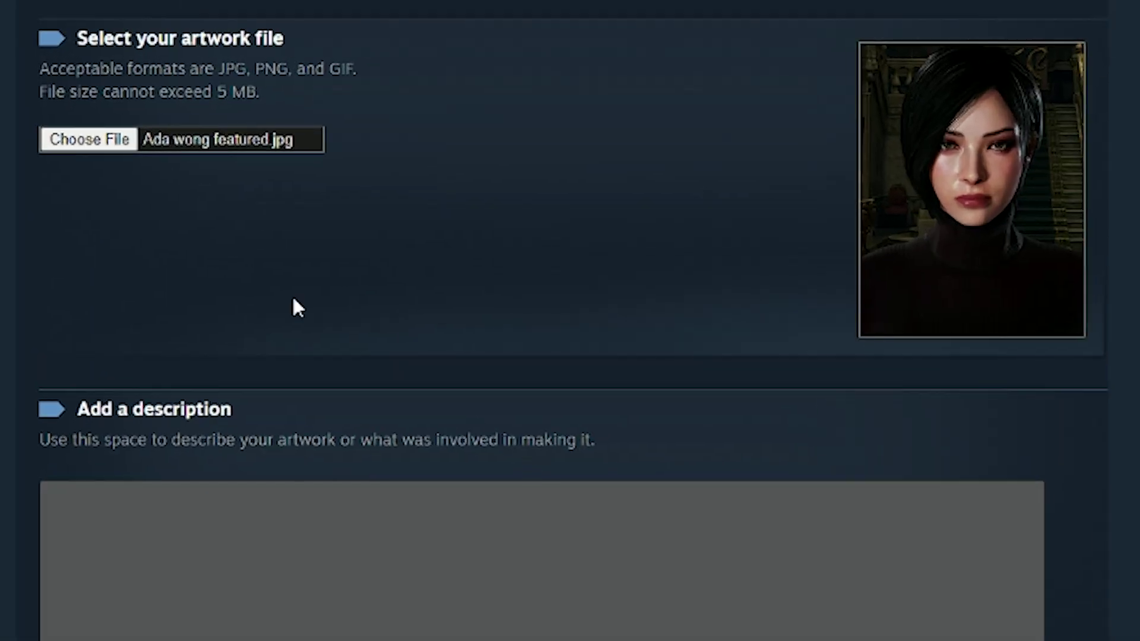
left_click(738, 590)
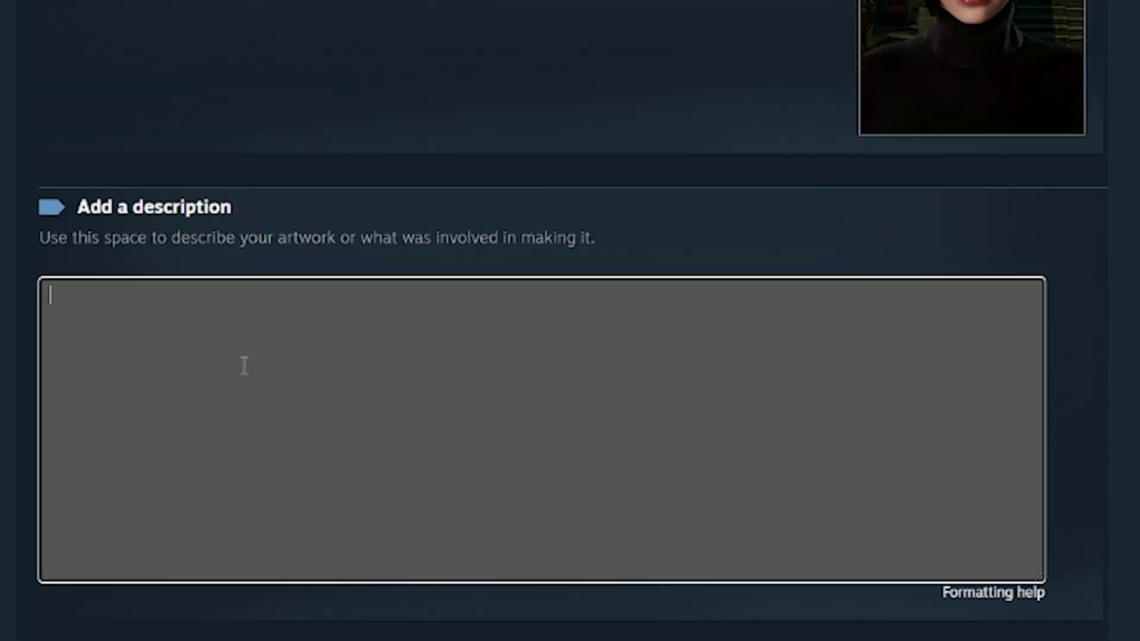
type("Model by: https://www.deviantart.com/solonewty")
scroll(336, 368, "down", 6)
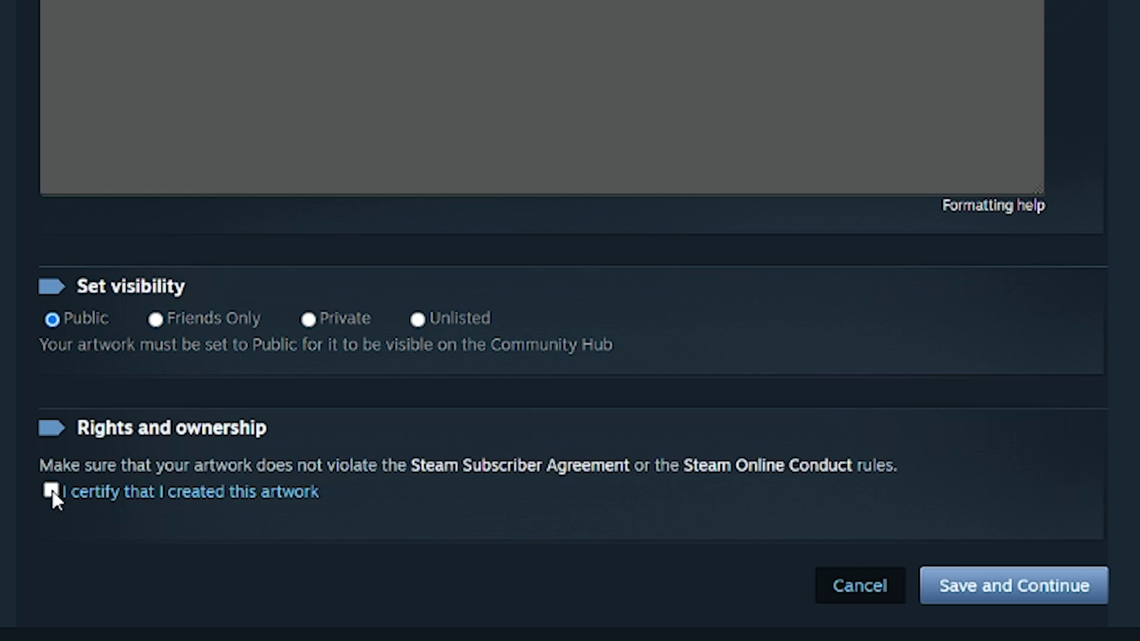
left_click(51, 491)
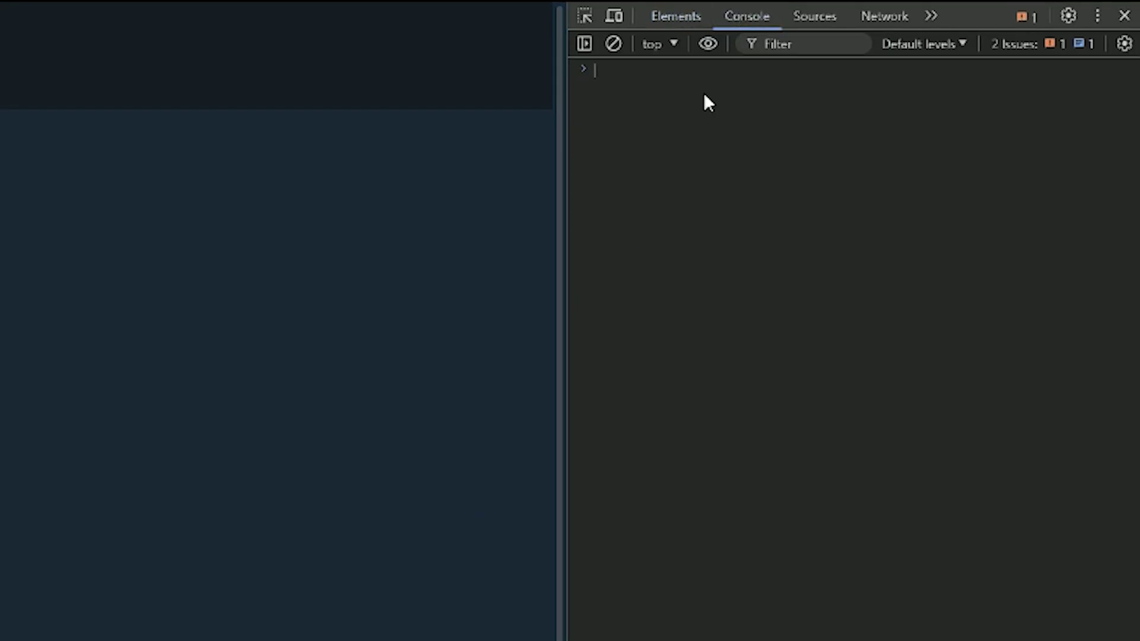
Step: Enable pasting in the DevTools Console by entering 'allow pasting'
key("ctrl+v")
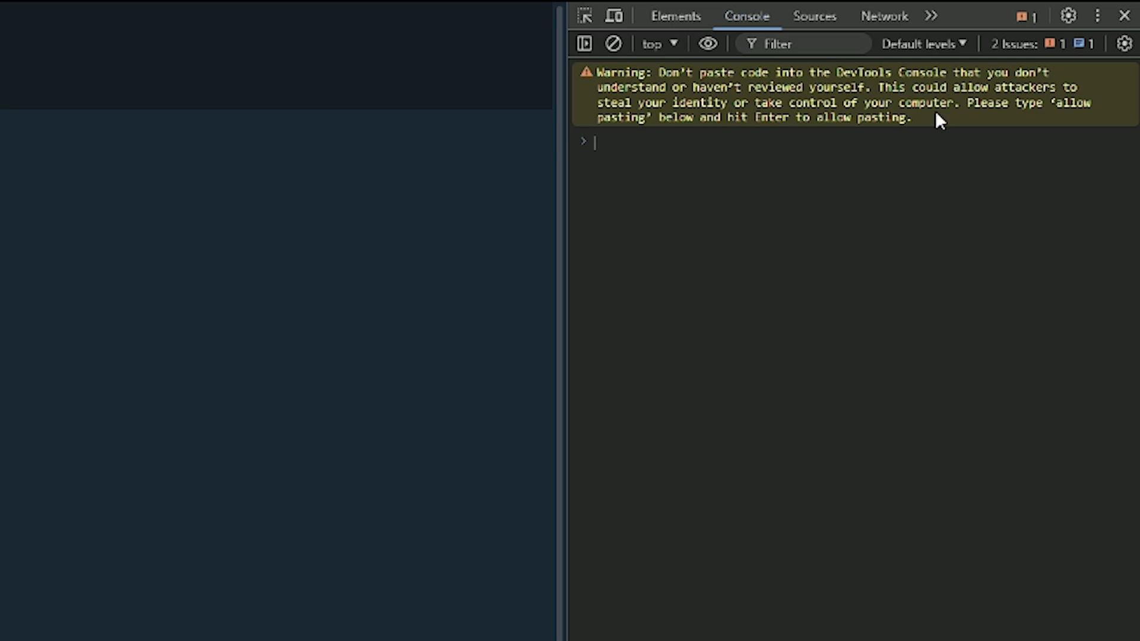
type("allow past")
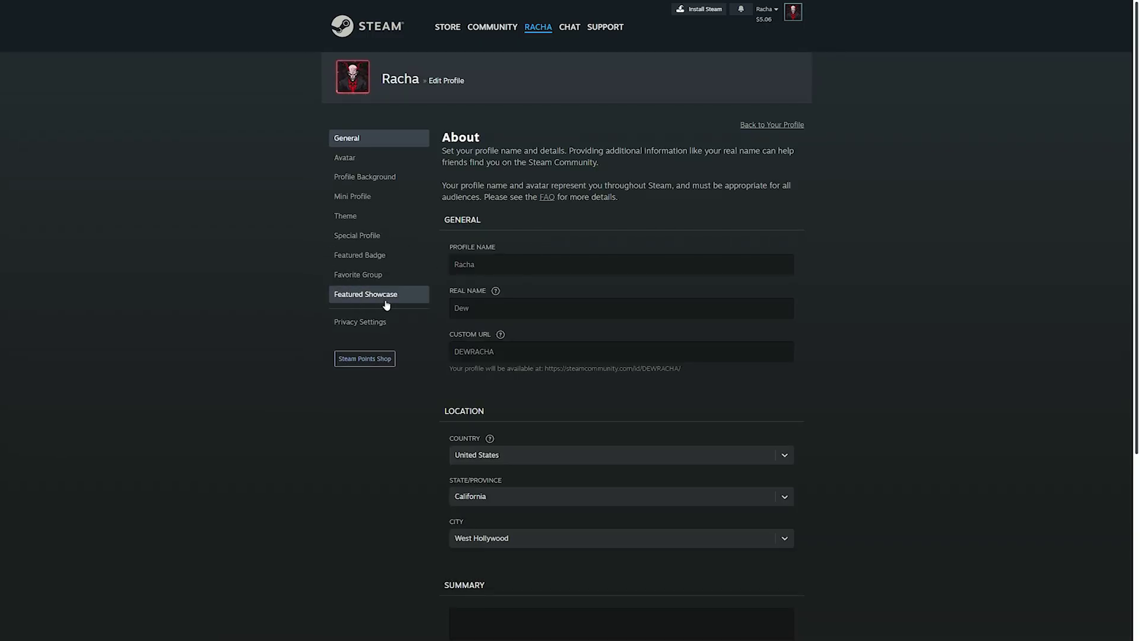
Step: Swap the Featured Artwork Showcase image from Deadpool to the Ada Wong artwork
left_click(386, 297)
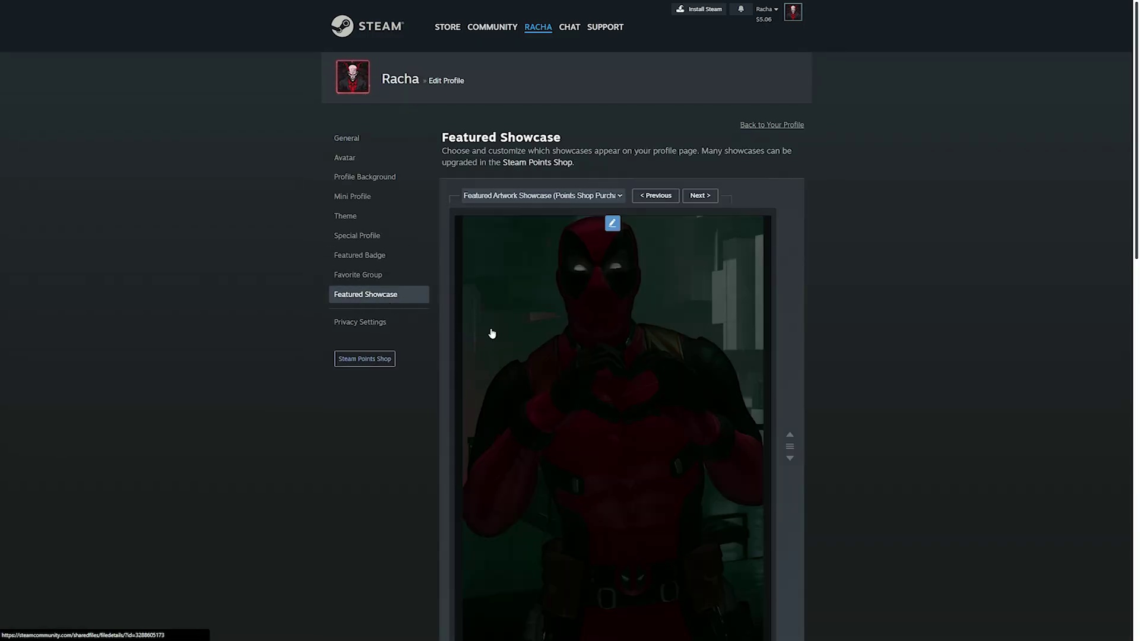
scroll(561, 263, "down", 1)
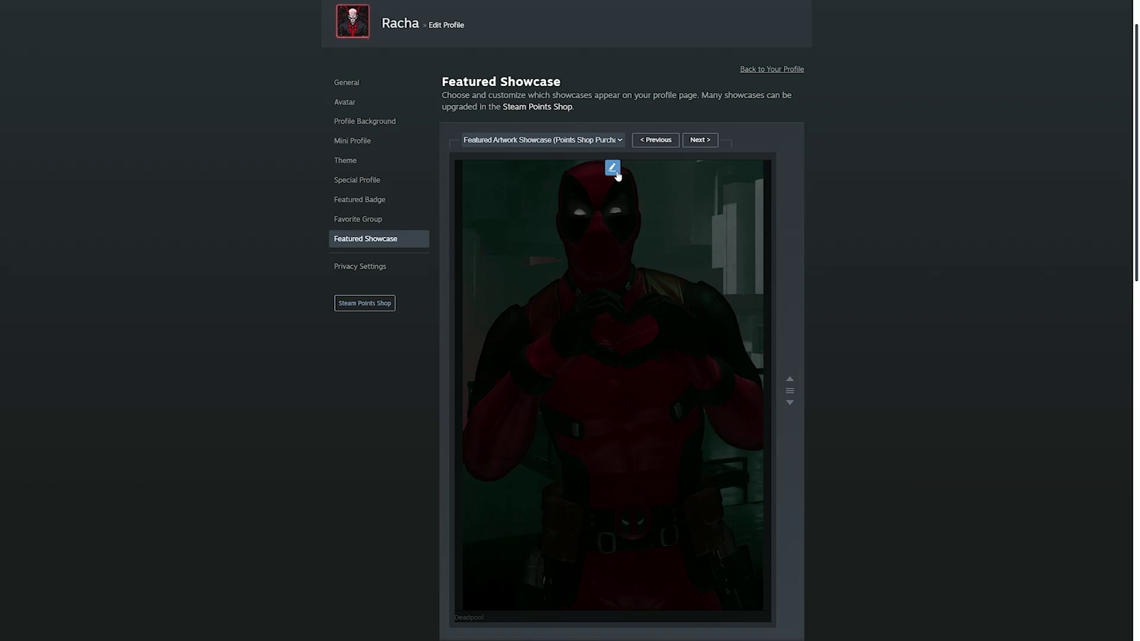
left_click(613, 168)
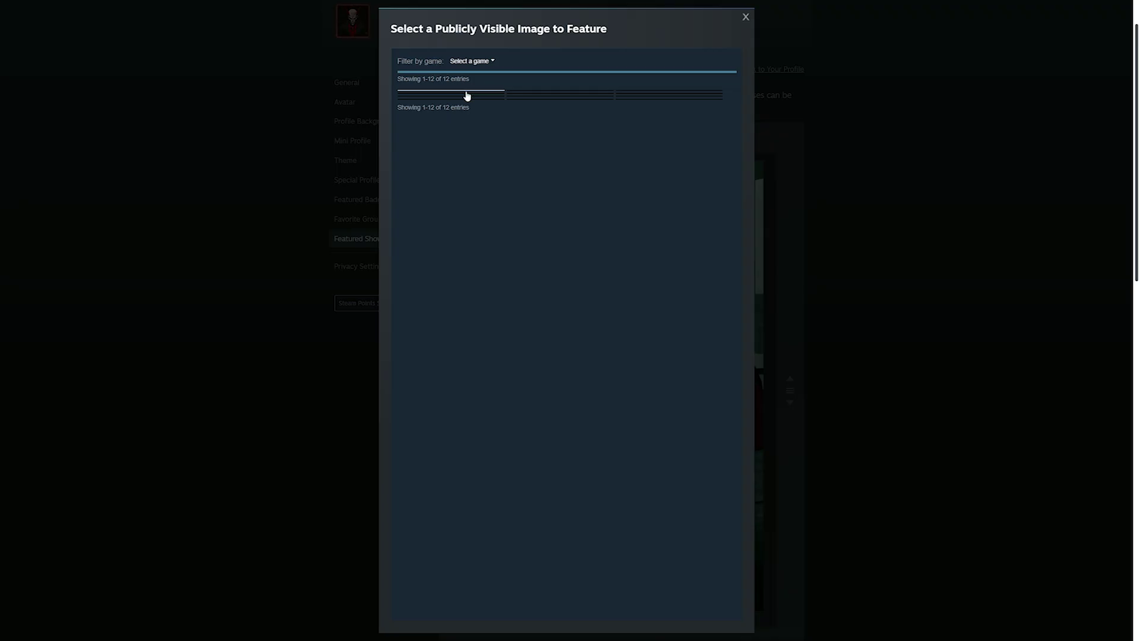
left_click(467, 96)
scroll(846, 304, "up", 1)
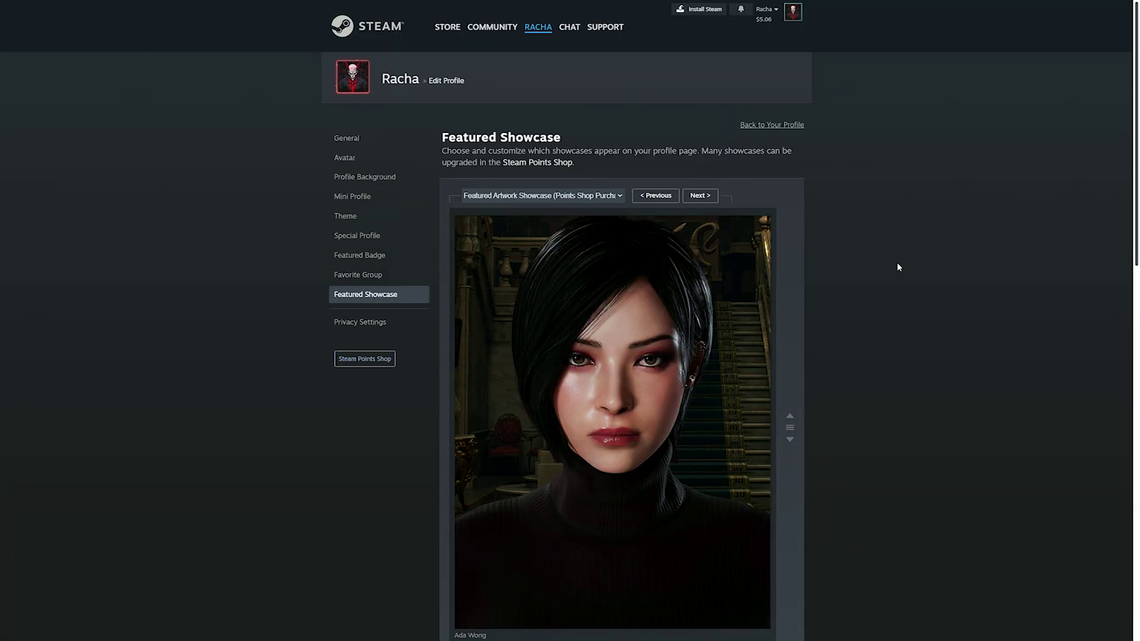
scroll(898, 267, "down", 15)
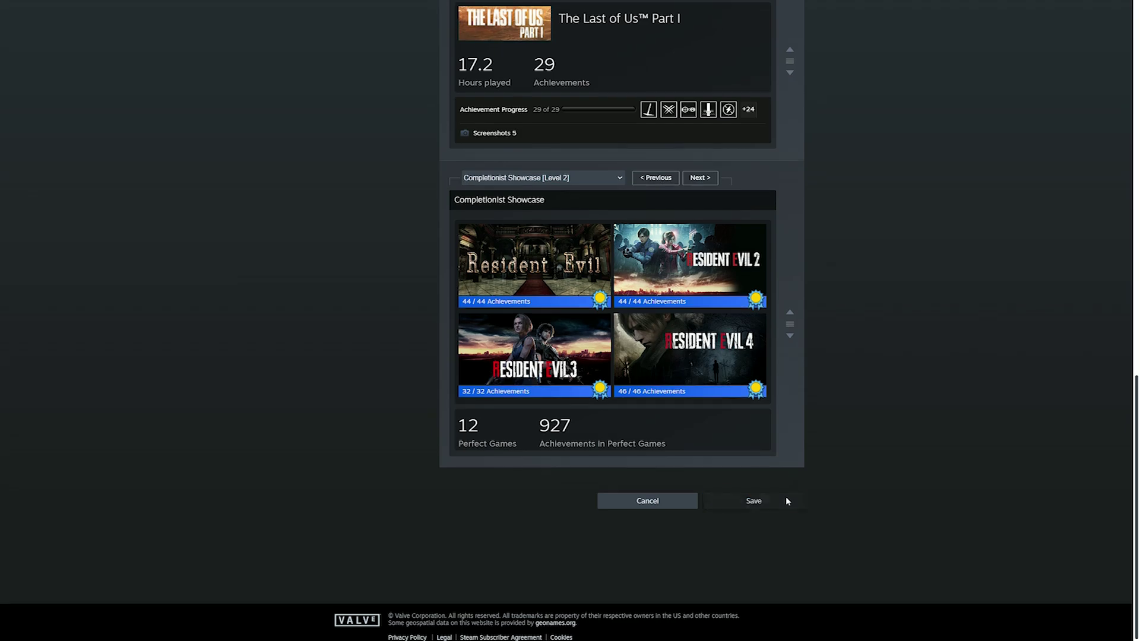
scroll(830, 372, "up", 15)
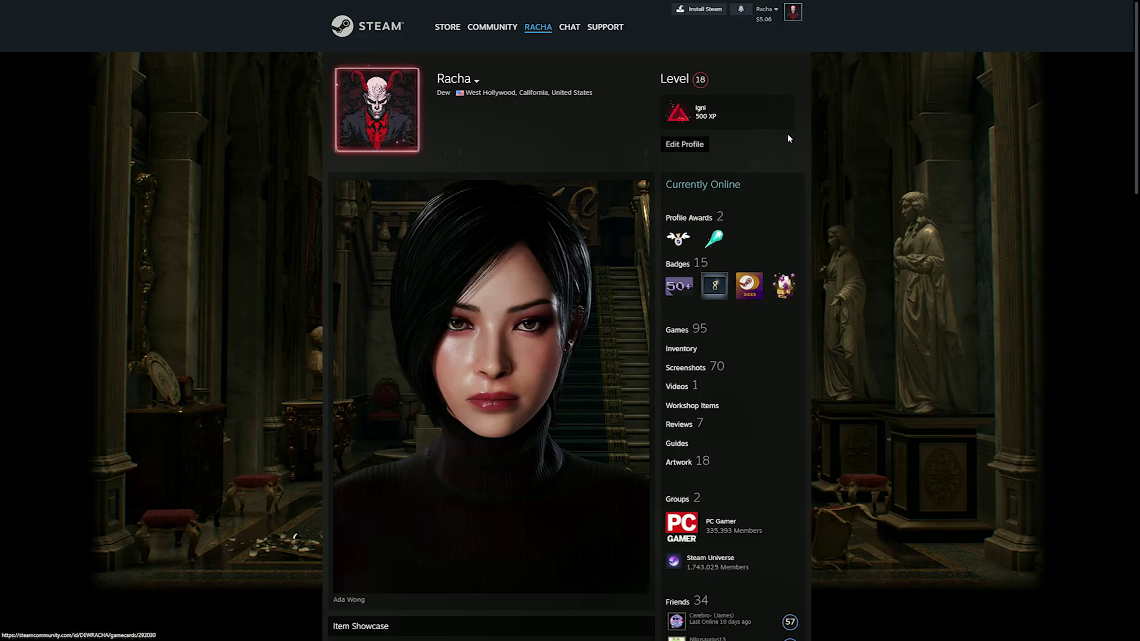